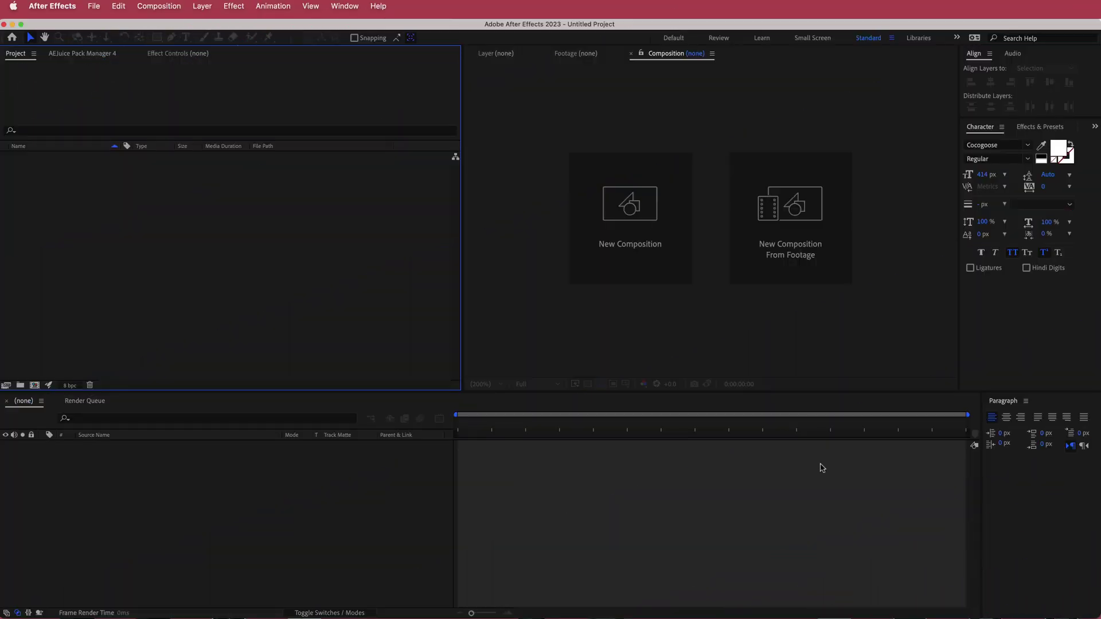
Create Comp 1 from the 1920 x 1080 30FPS preset, 15 seconds long.
left_click(647, 264)
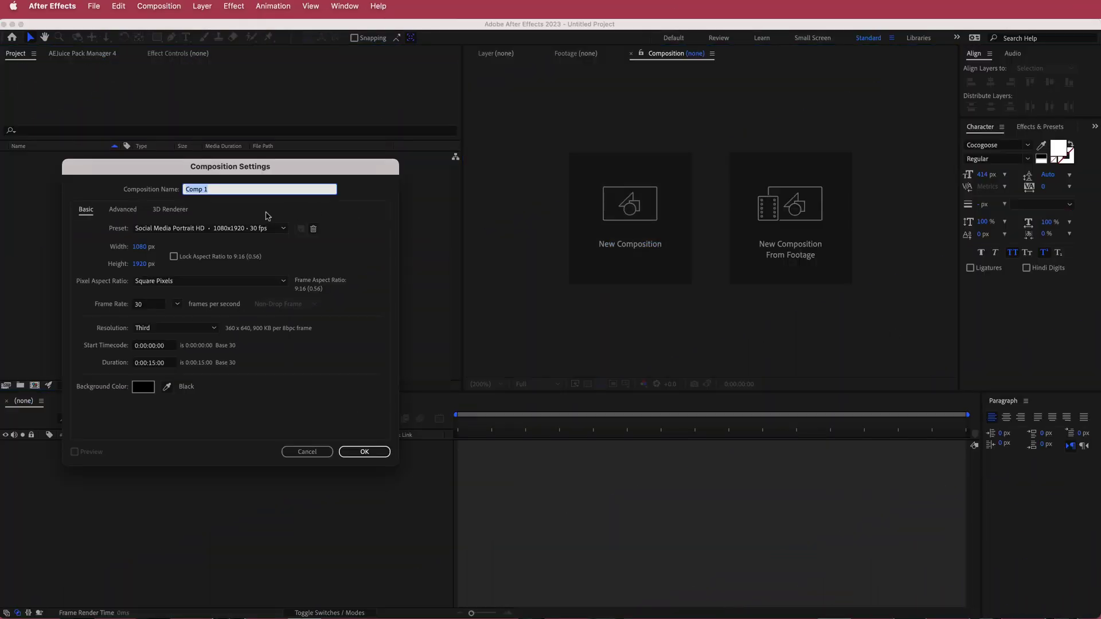
left_click(282, 229)
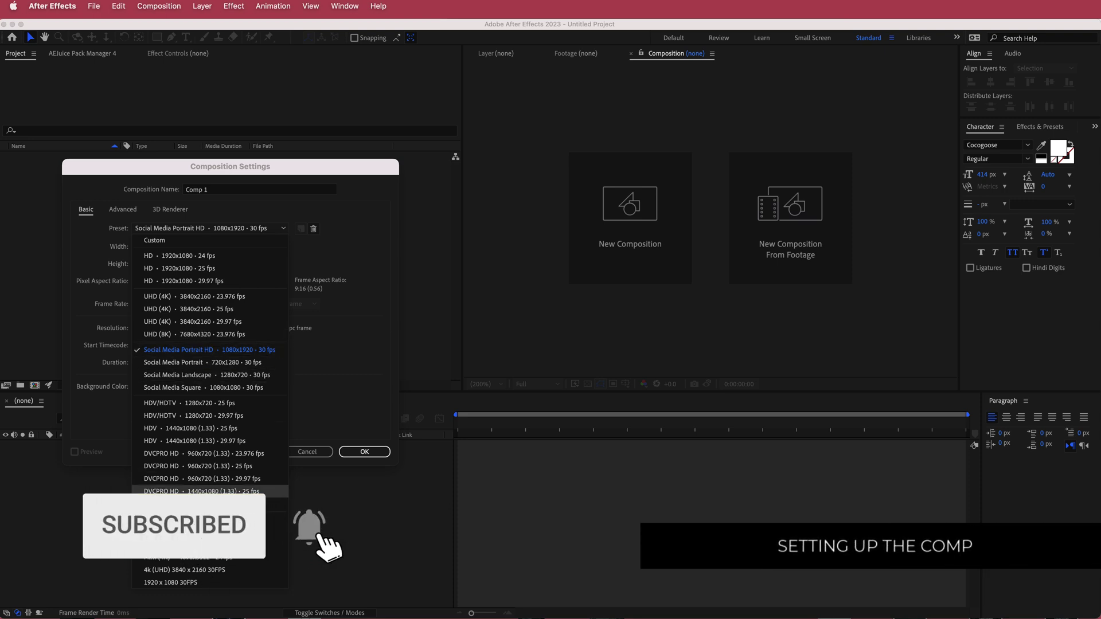
left_click(210, 579)
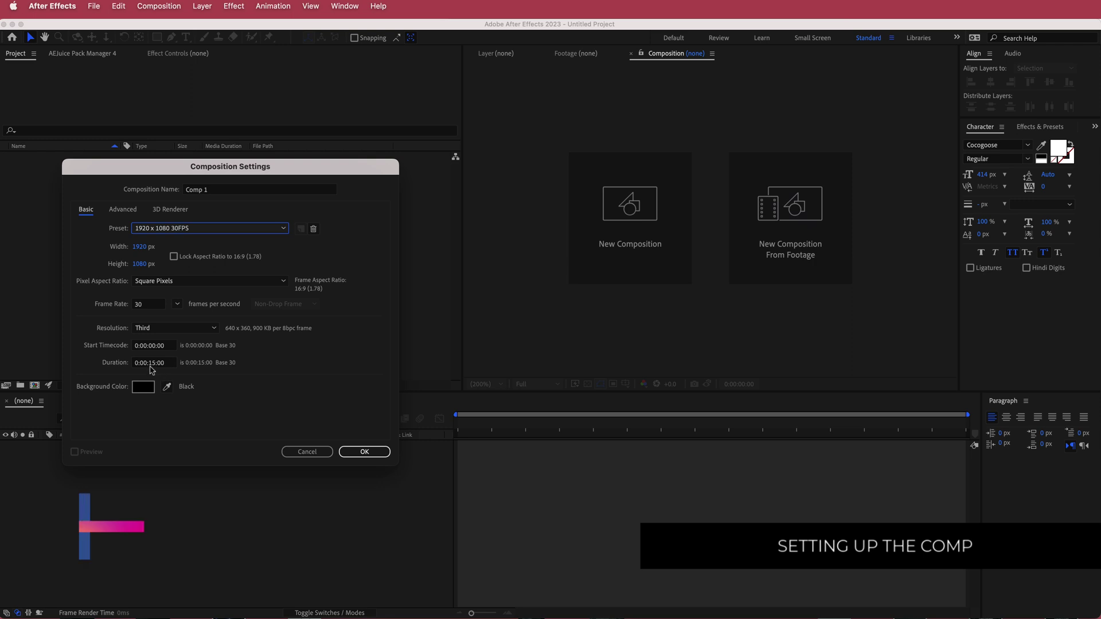
left_click(365, 453)
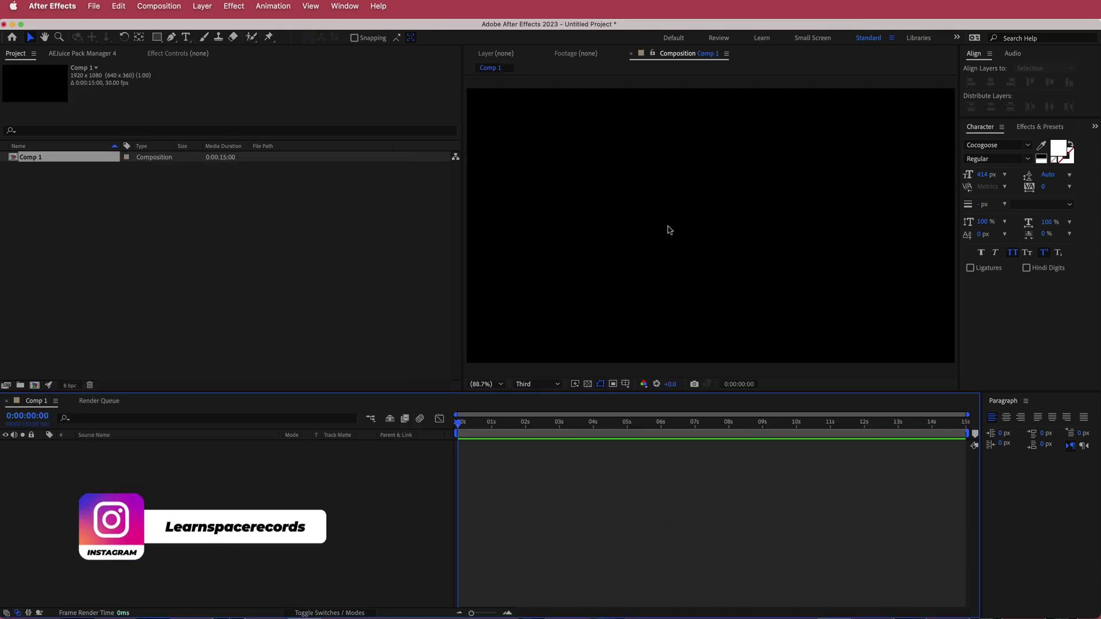
Add a new solid layer named TAO to the timeline.
right_click(374, 449)
mouse_move(405, 456)
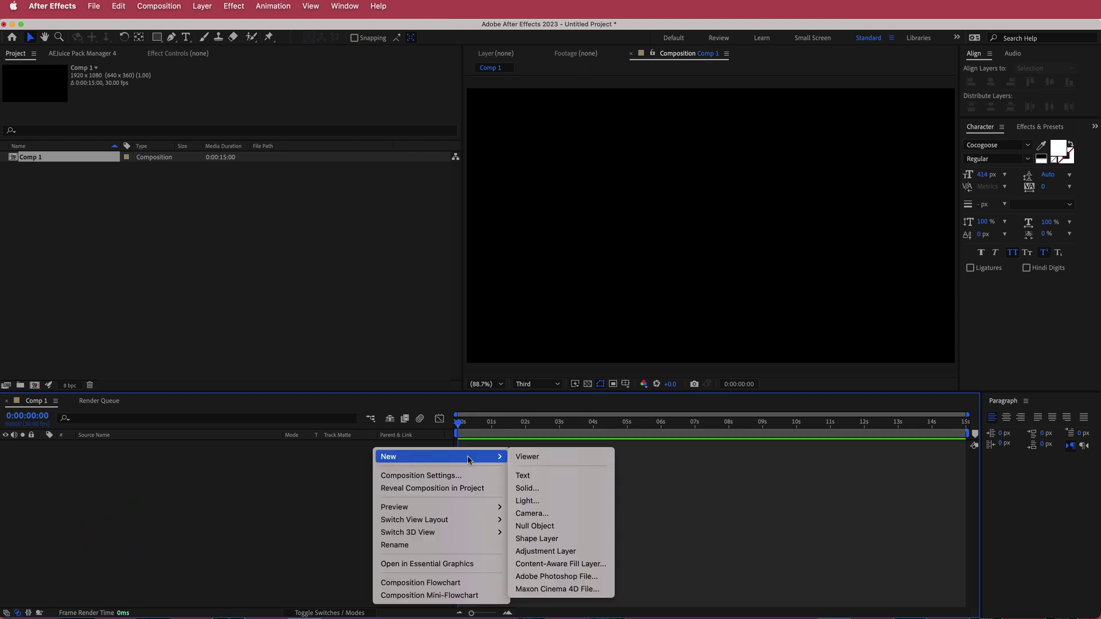
left_click(578, 489)
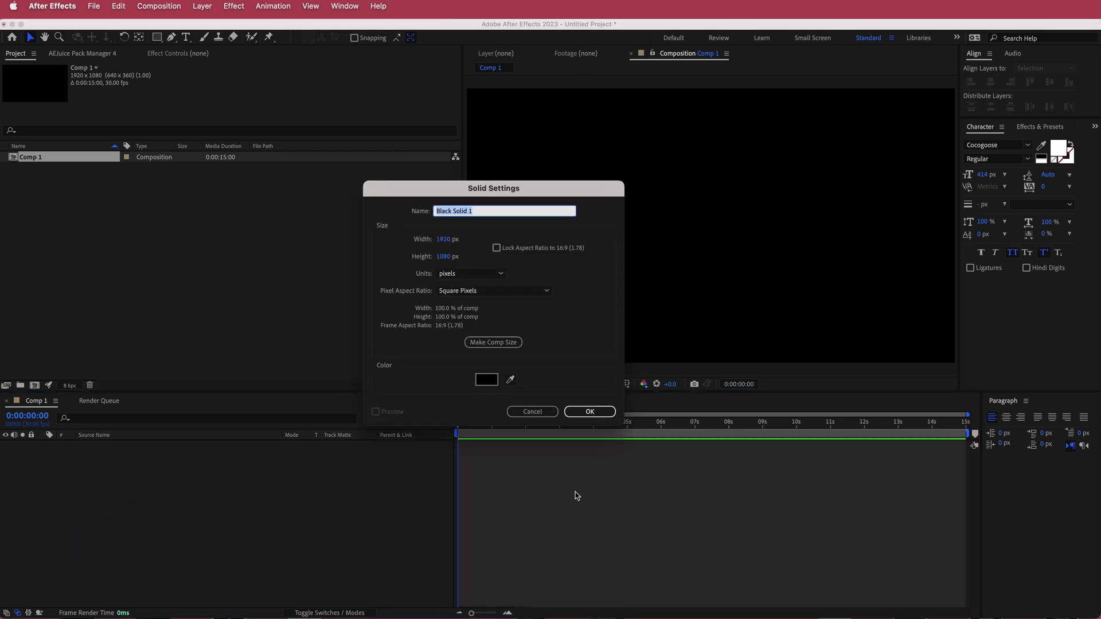
type("TAO")
key("Return")
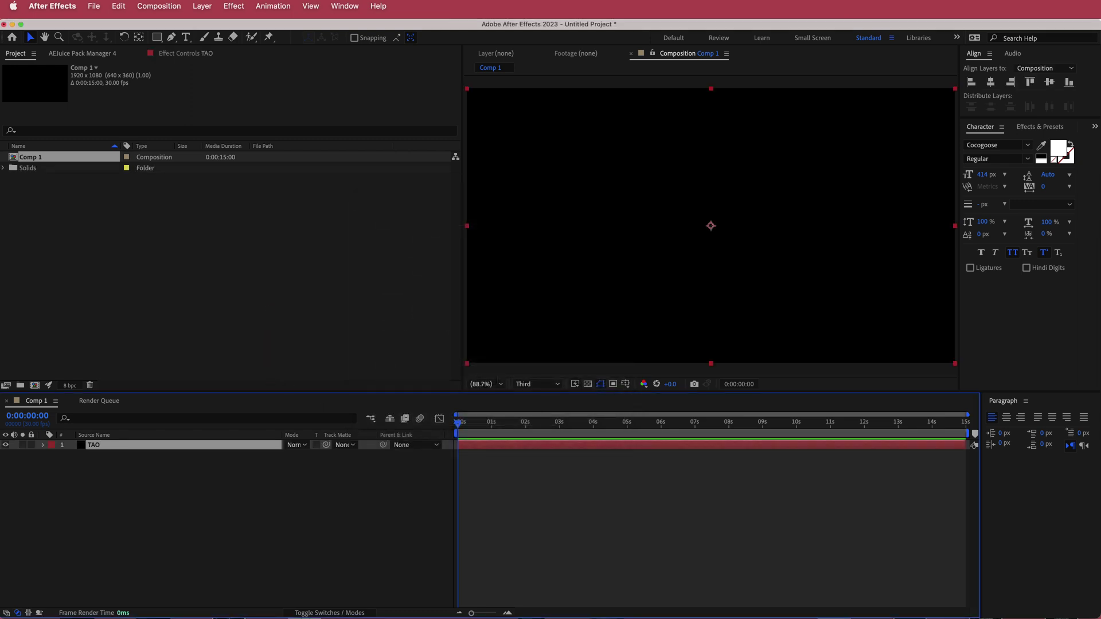
Apply the Trapcode Tao effect to the TAO solid through effect search.
key("ctrl+space")
type("tao")
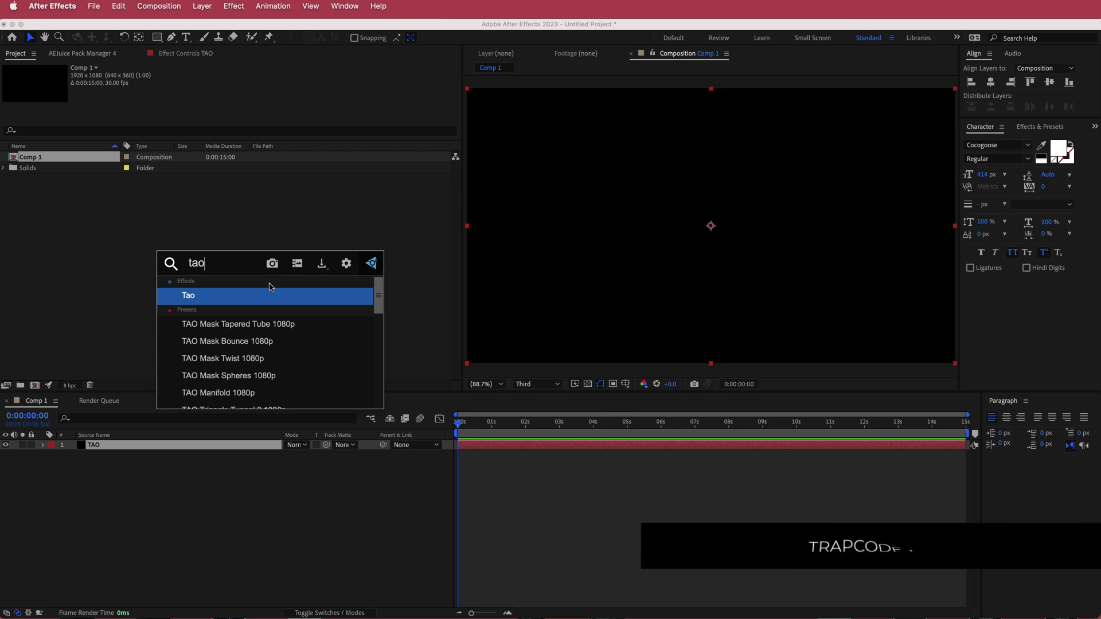
left_click(205, 297)
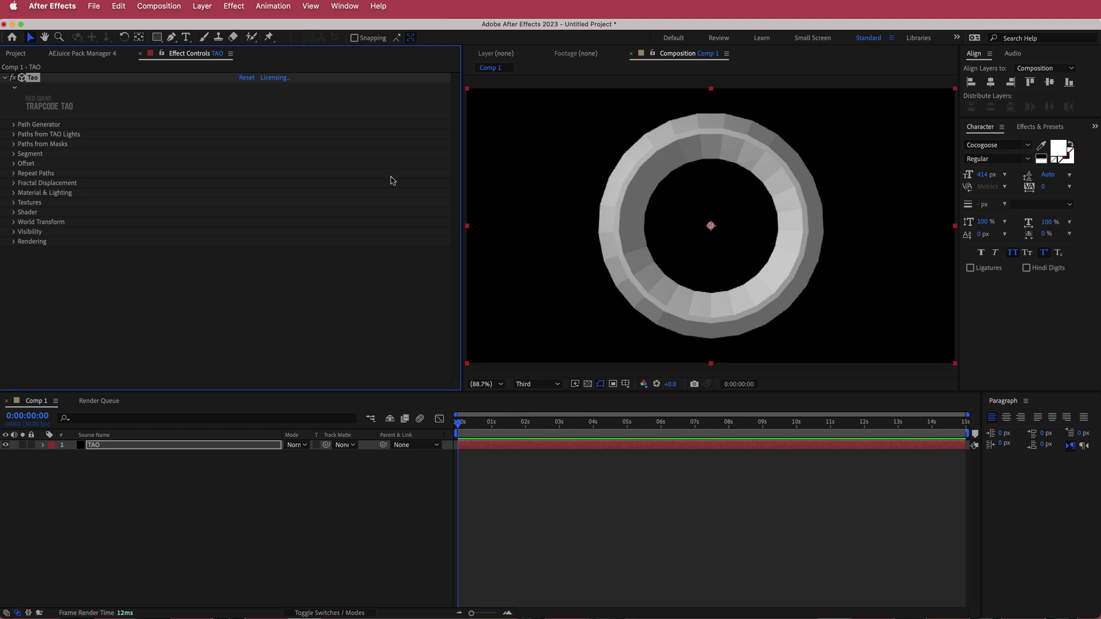
Set the Path Generator Size to 0 to hide the ring.
left_click(14, 125)
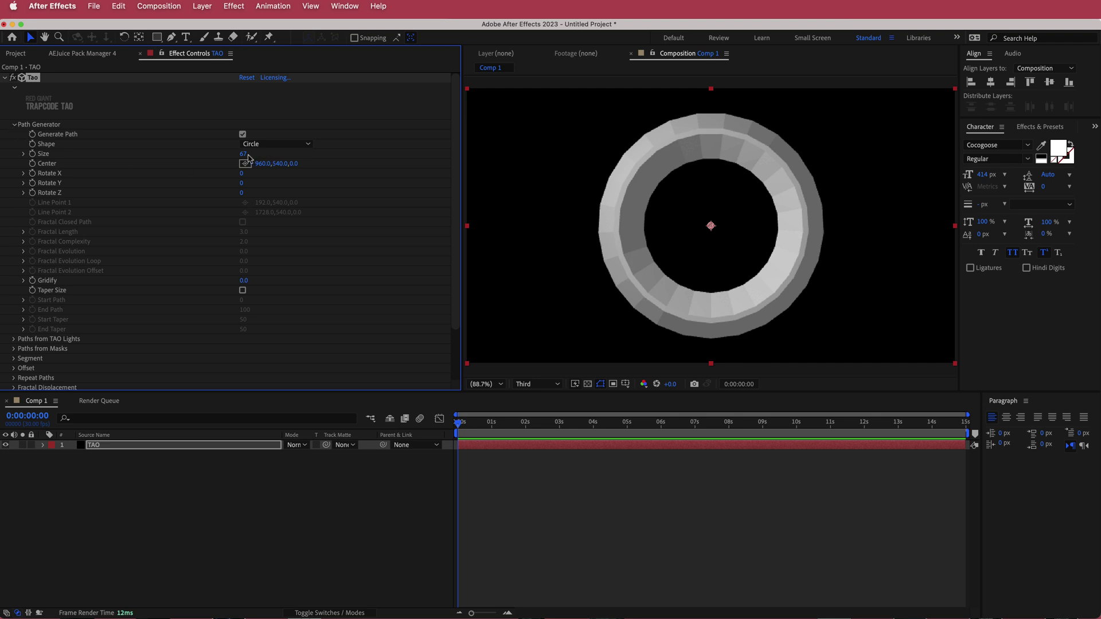
left_click(244, 154)
type("0")
key("Return")
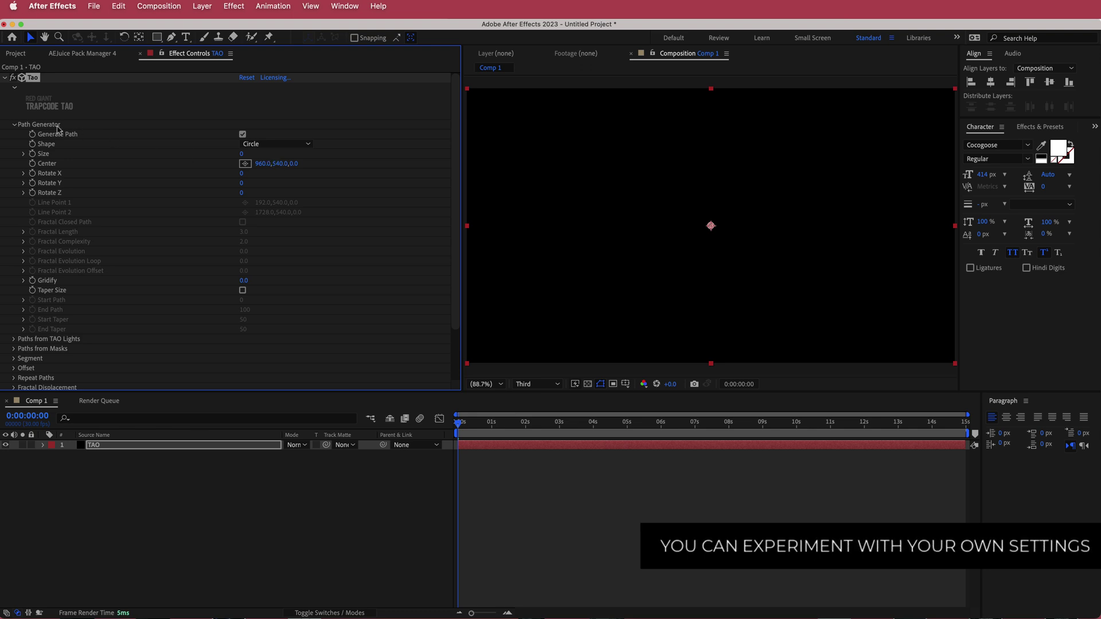
left_click(15, 125)
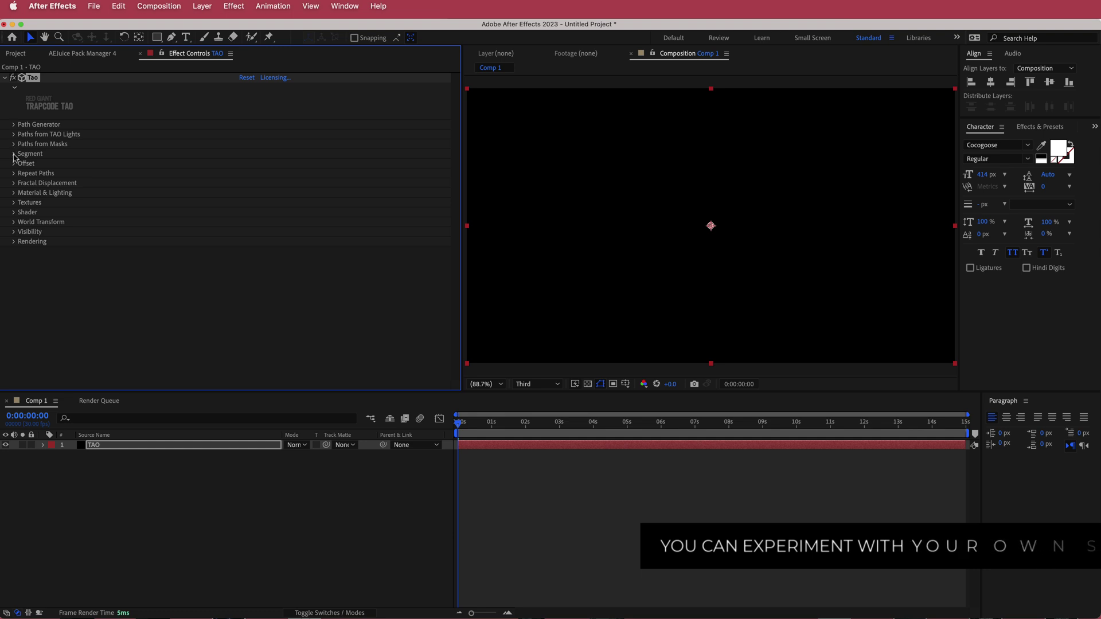
Set Segment Mode to Repeat Sphere with 1 segment and 1000 sides.
left_click(13, 153)
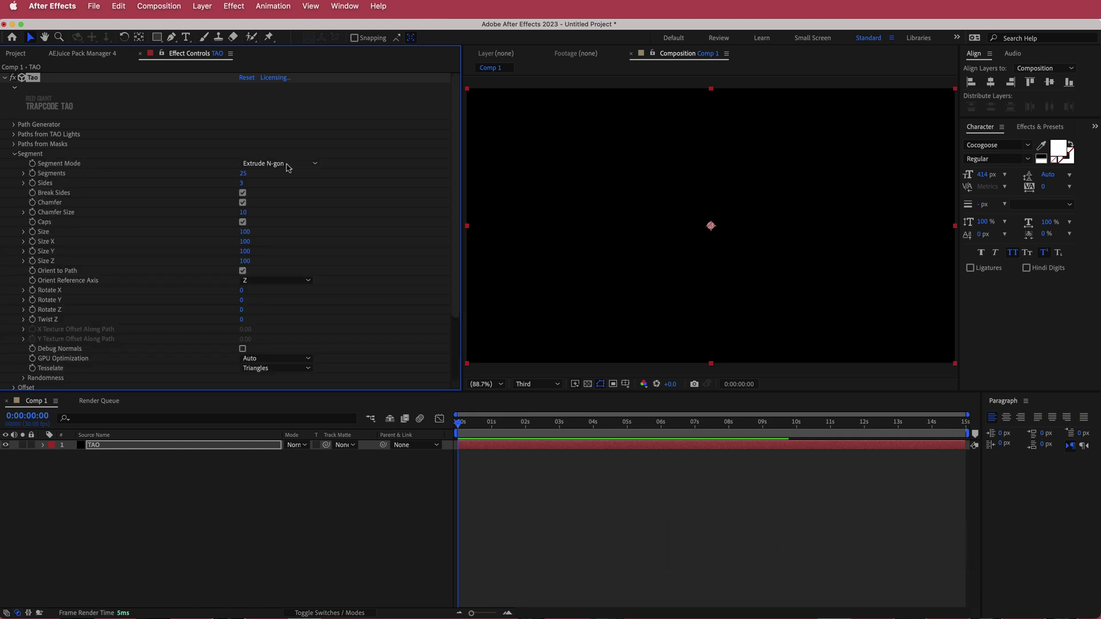
left_click(286, 165)
left_click(296, 203)
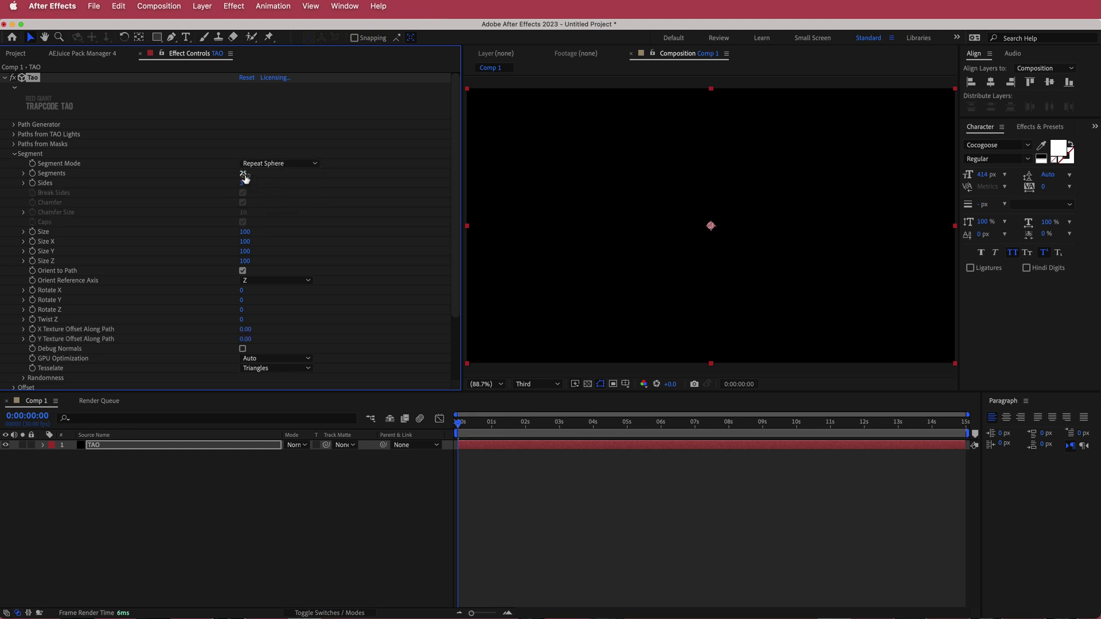
left_click(243, 174)
type("1")
key("Return")
left_click(244, 183)
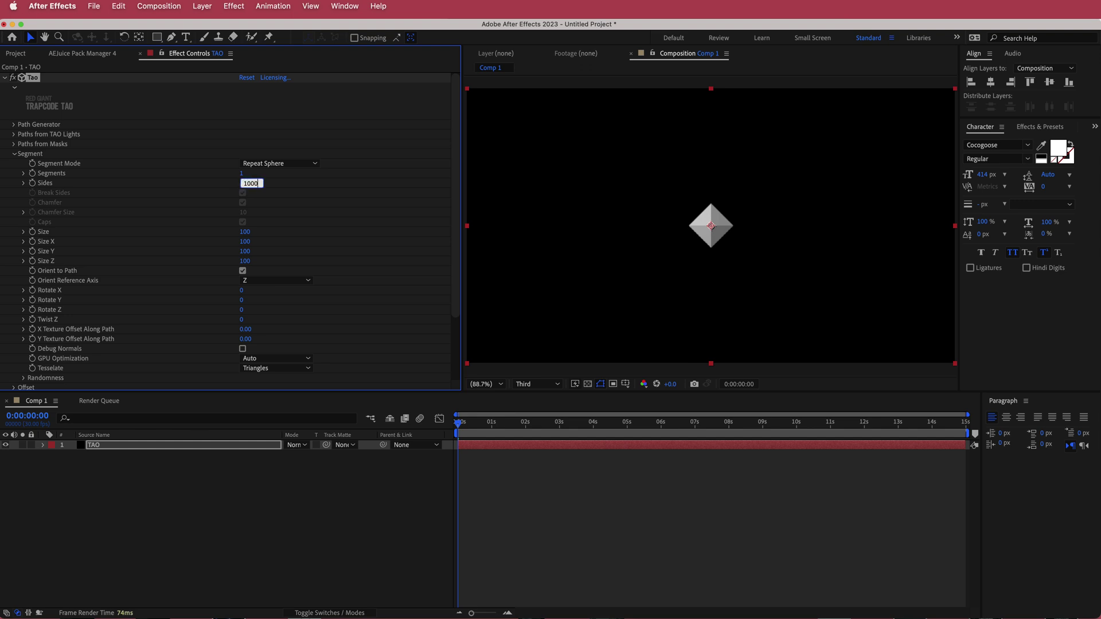
key("Return")
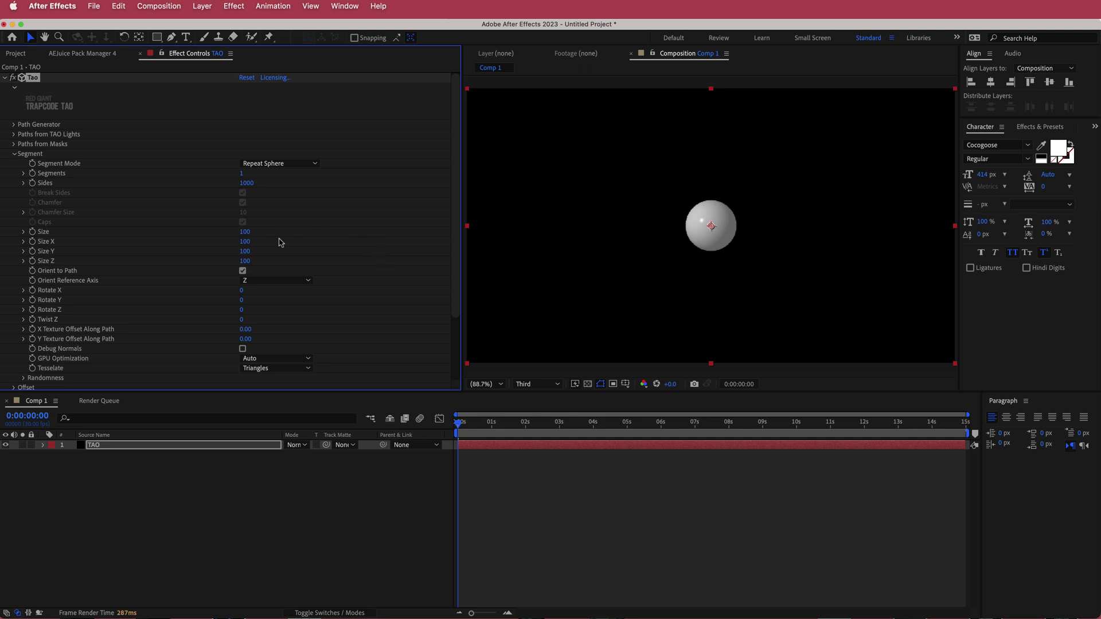
Give the sphere segment Size 350 and Rotate Y 90.
left_click_drag(244, 231, 382, 232)
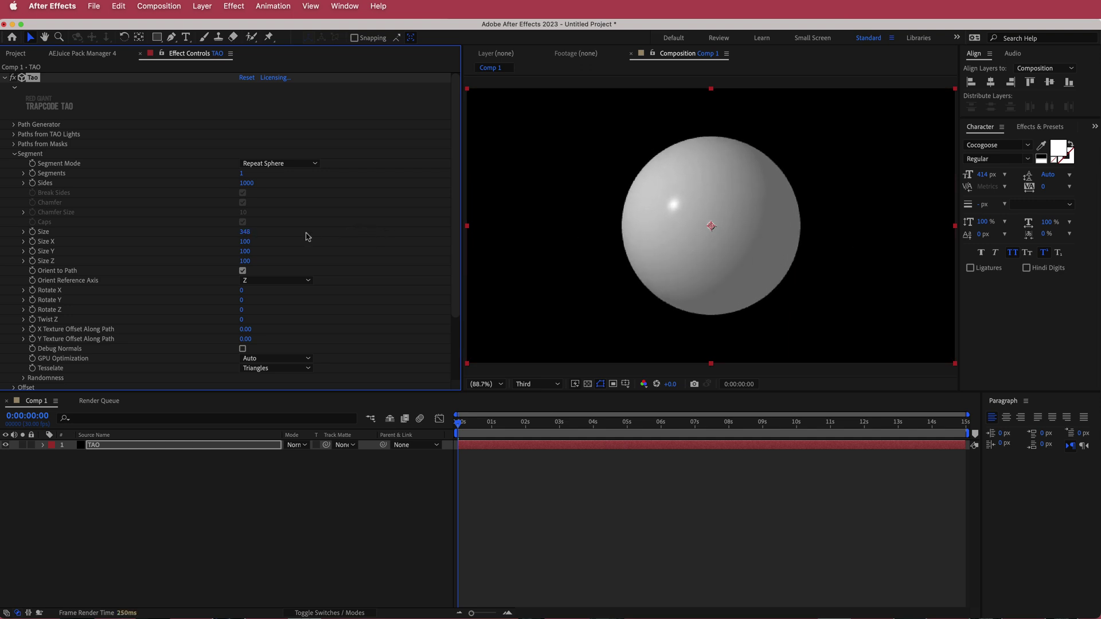
left_click(245, 232)
type("350")
key("Return")
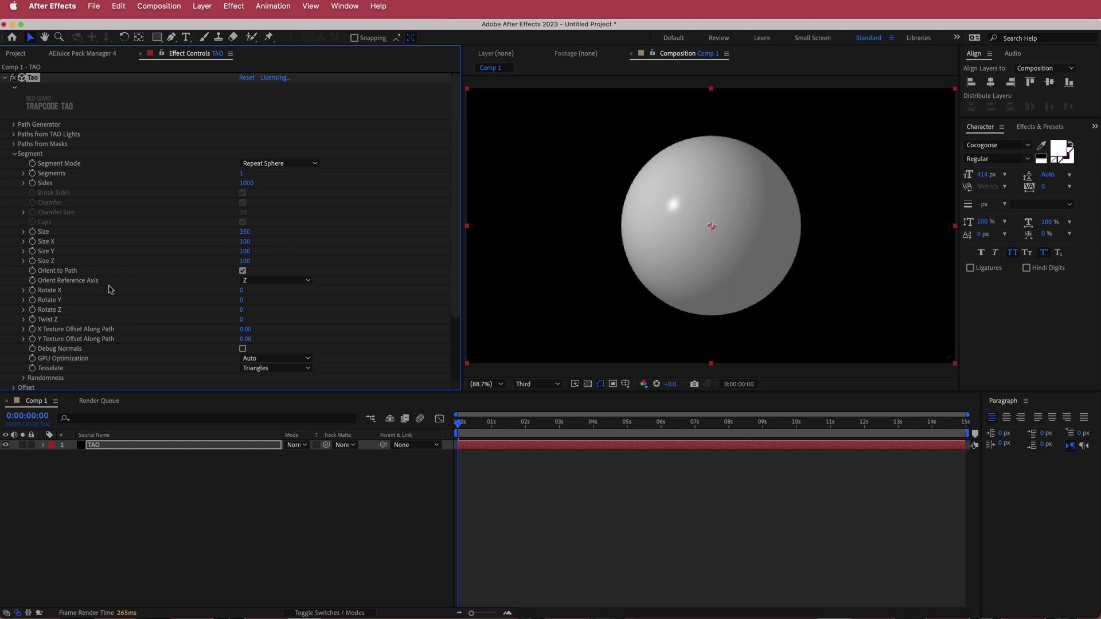
left_click(241, 300)
type("90")
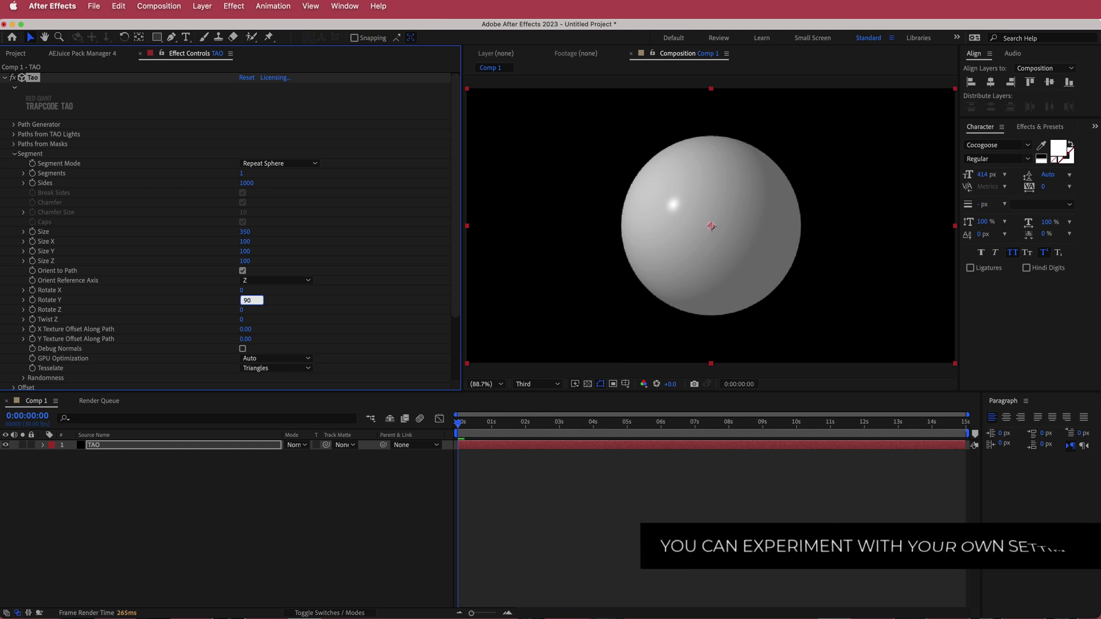
key("Return")
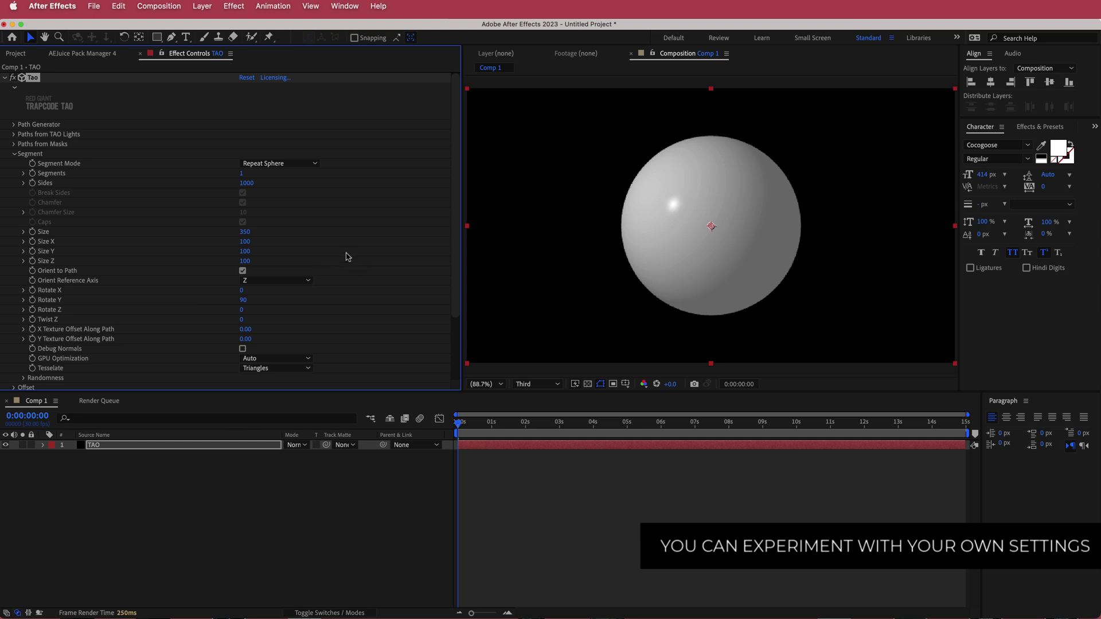
left_click(14, 154)
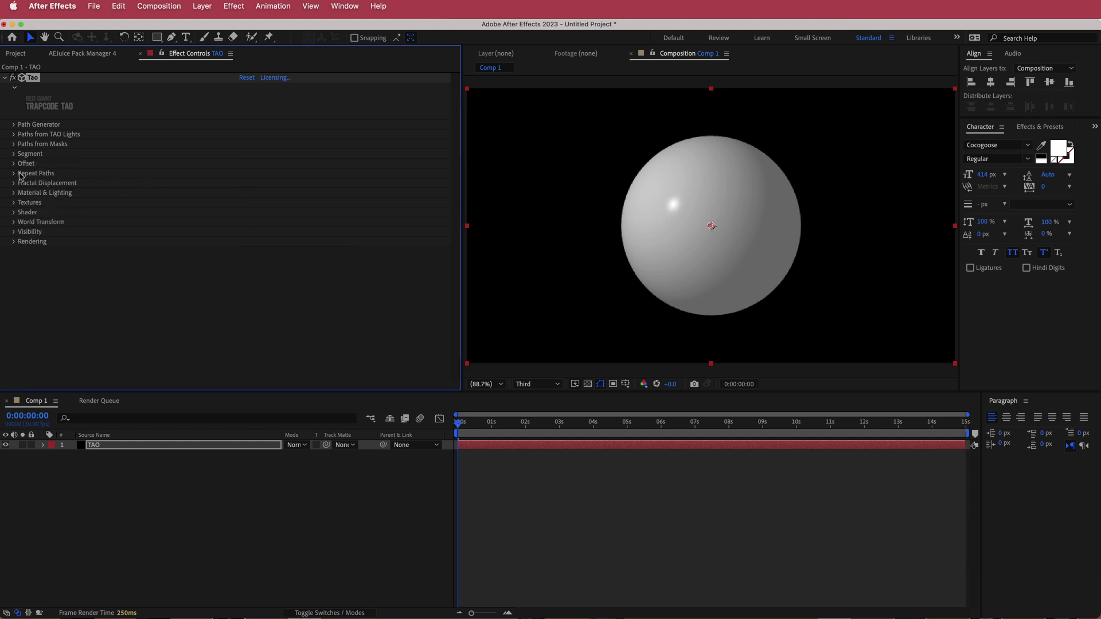
Set Fractal Displacement to Multi SmoothRidge type, Segment space and Amplitude 40.
left_click(14, 183)
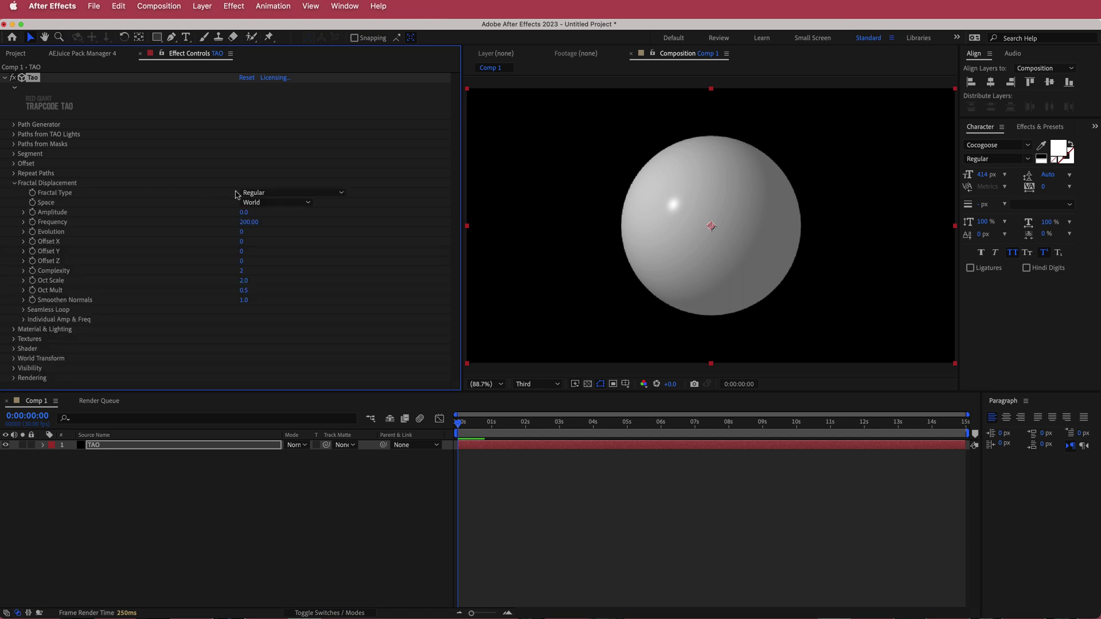
left_click(255, 193)
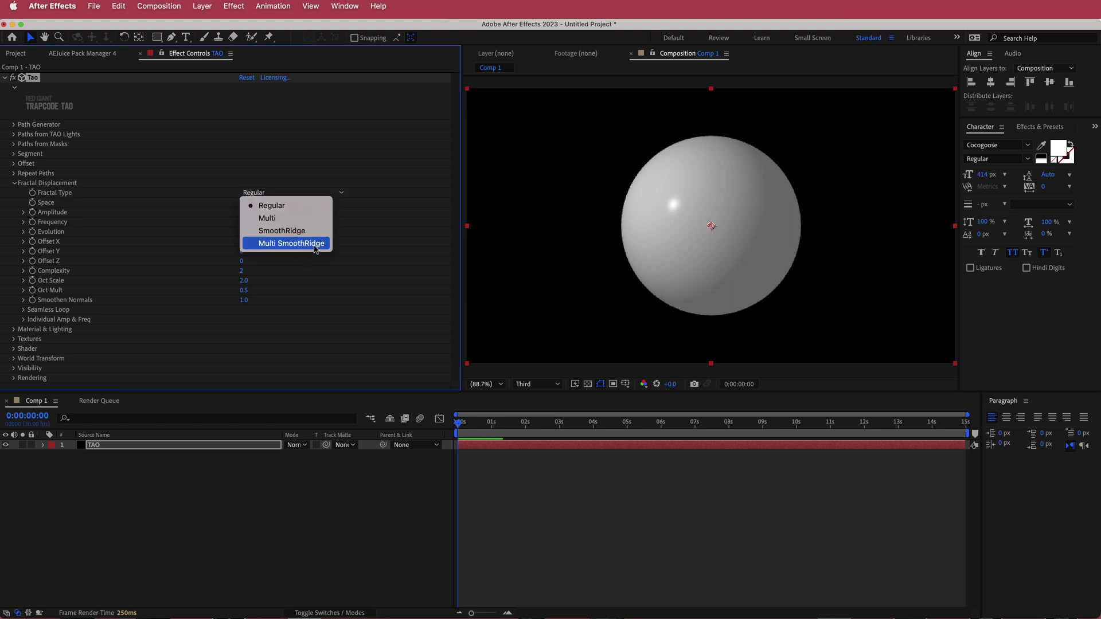
left_click(315, 248)
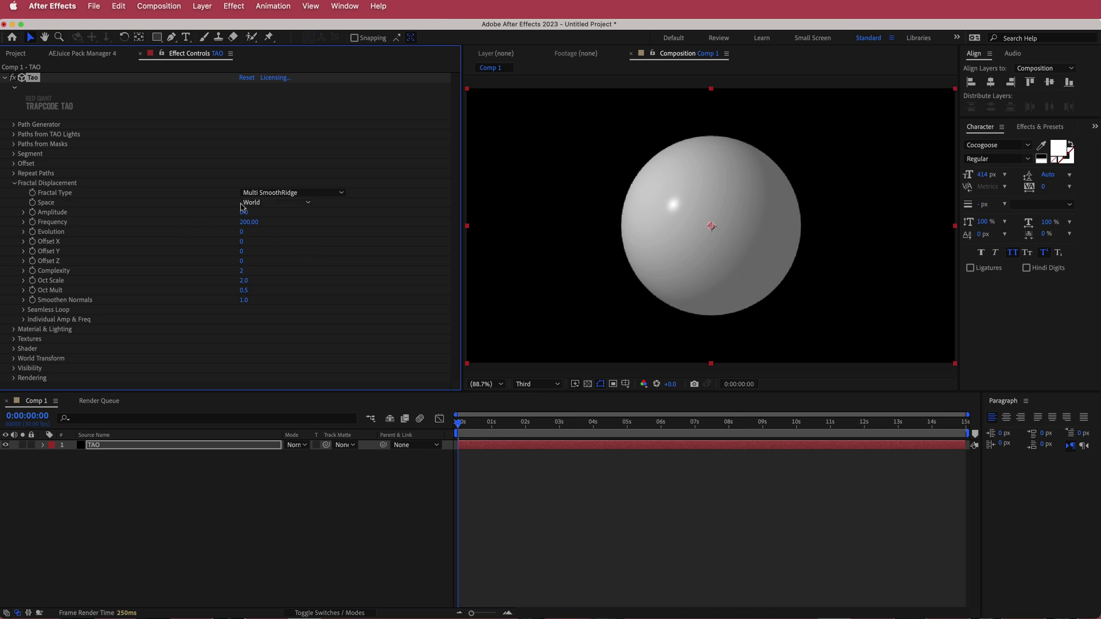
left_click(267, 203)
left_click(275, 228)
left_click(245, 213)
type("40")
key("Return")
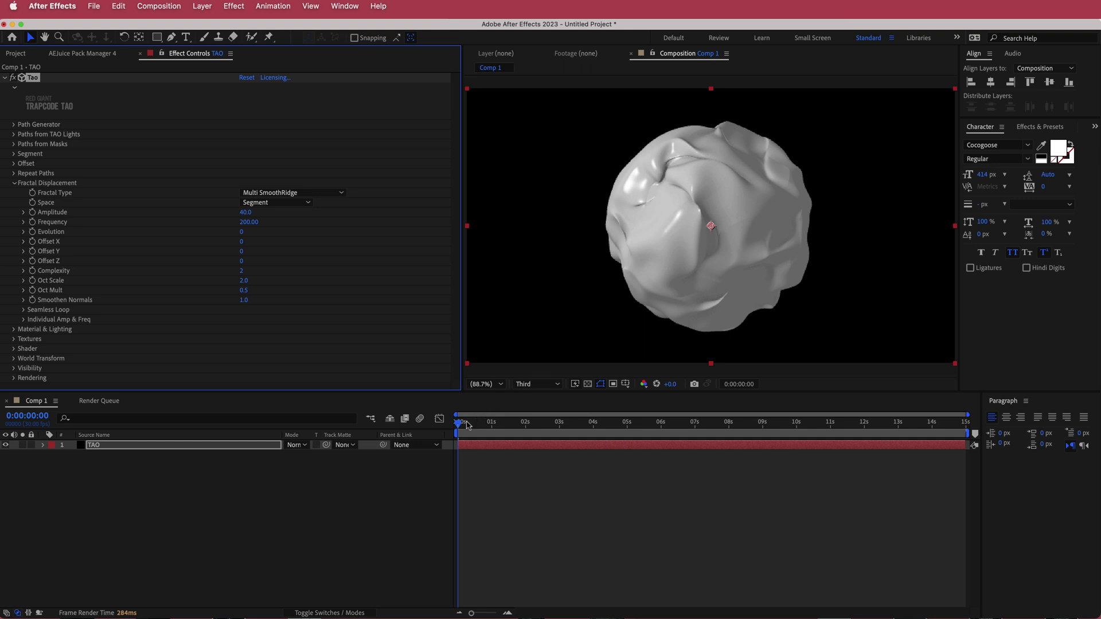
Adjust the fractal displacement Amplitude, settling on 45.
mouse_move(460, 424)
left_mouse_down()
mouse_move(655, 426)
mouse_move(458, 426)
left_mouse_up()
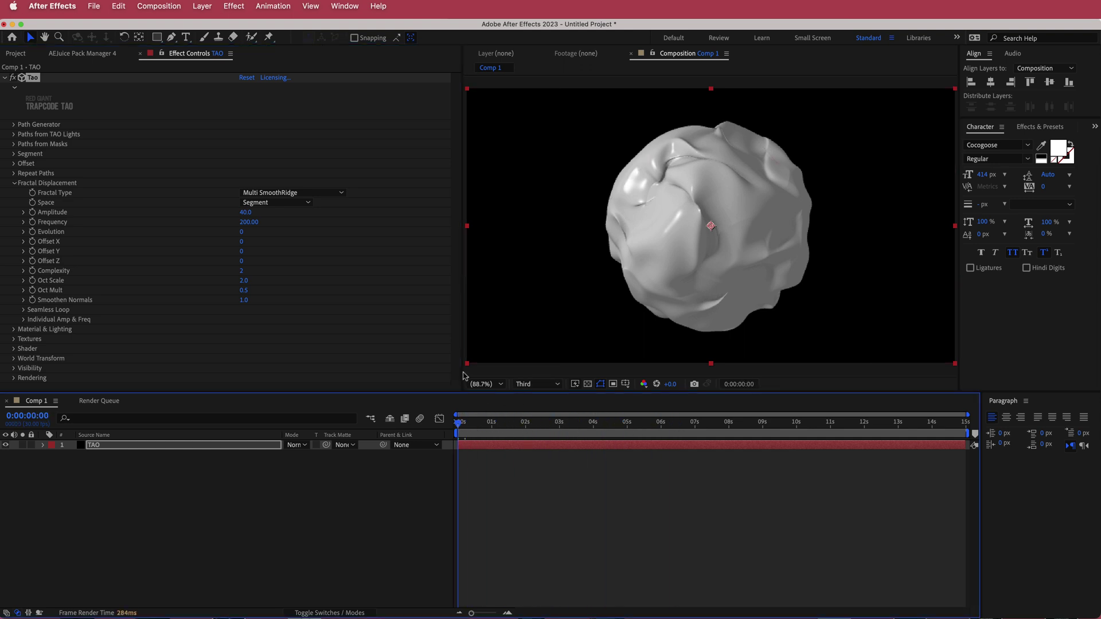
left_click_drag(245, 212, 266, 215)
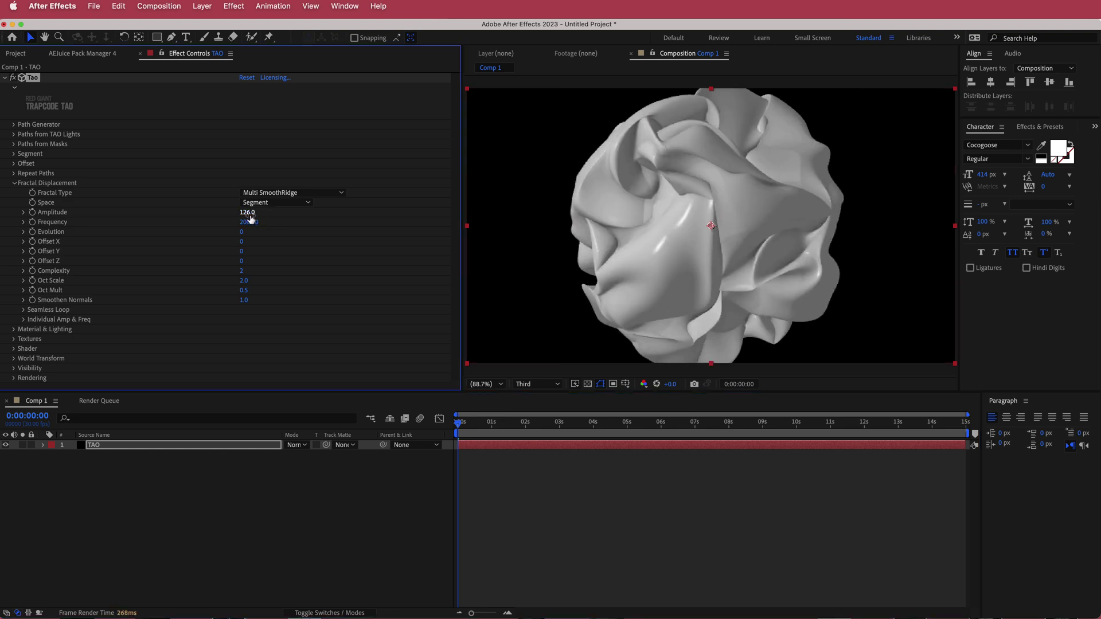
key("super+z")
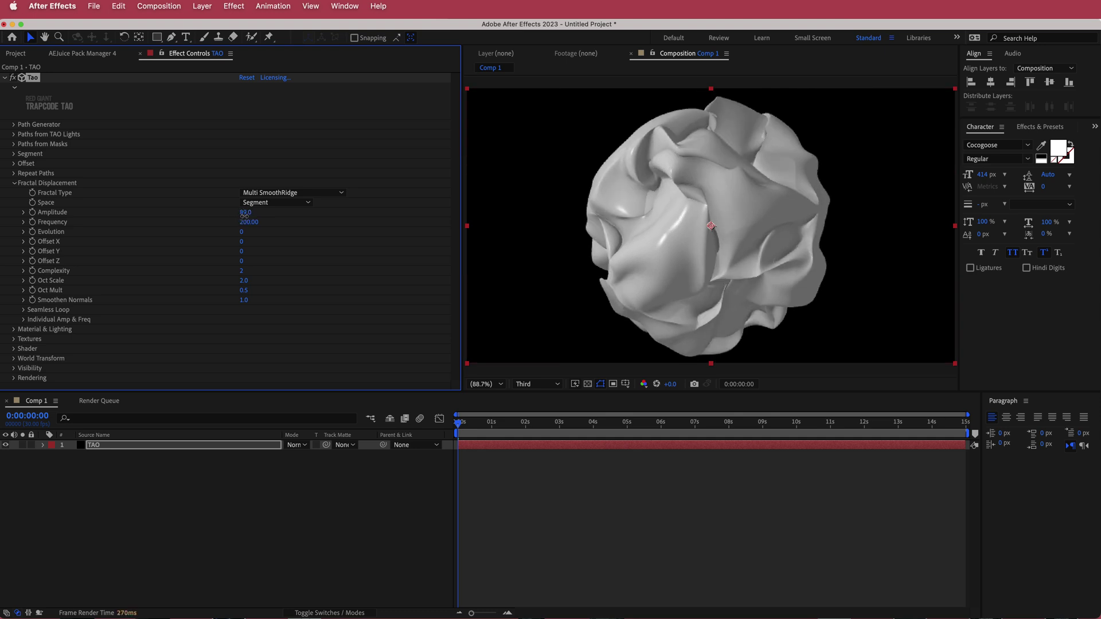
left_click_drag(244, 215, 239, 215)
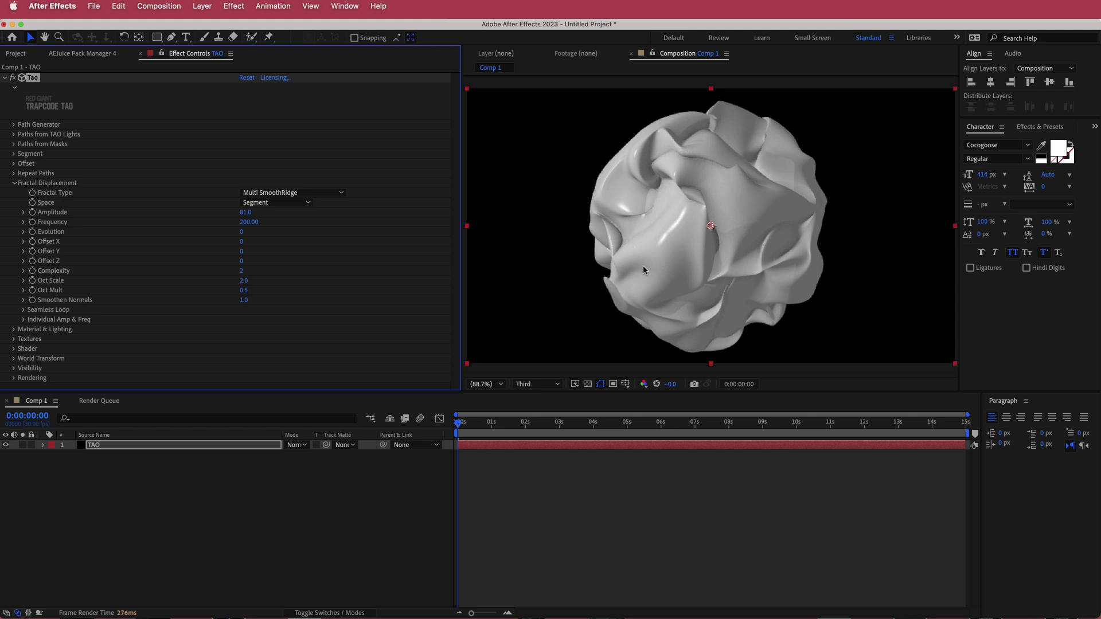
left_click(245, 212)
key("Return")
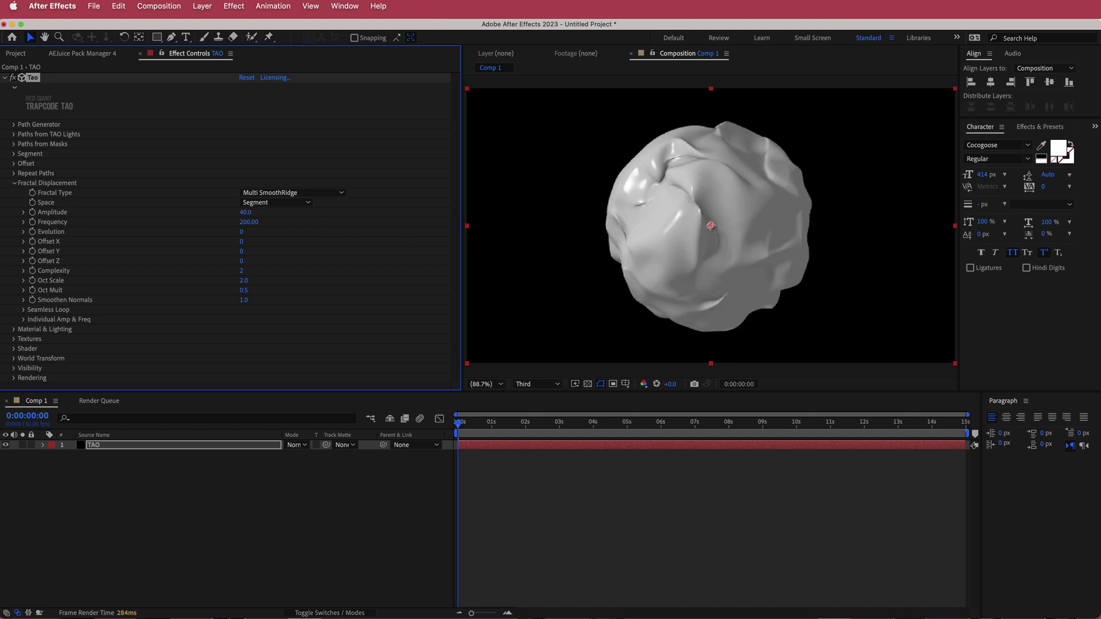
left_click(247, 213)
key("Return")
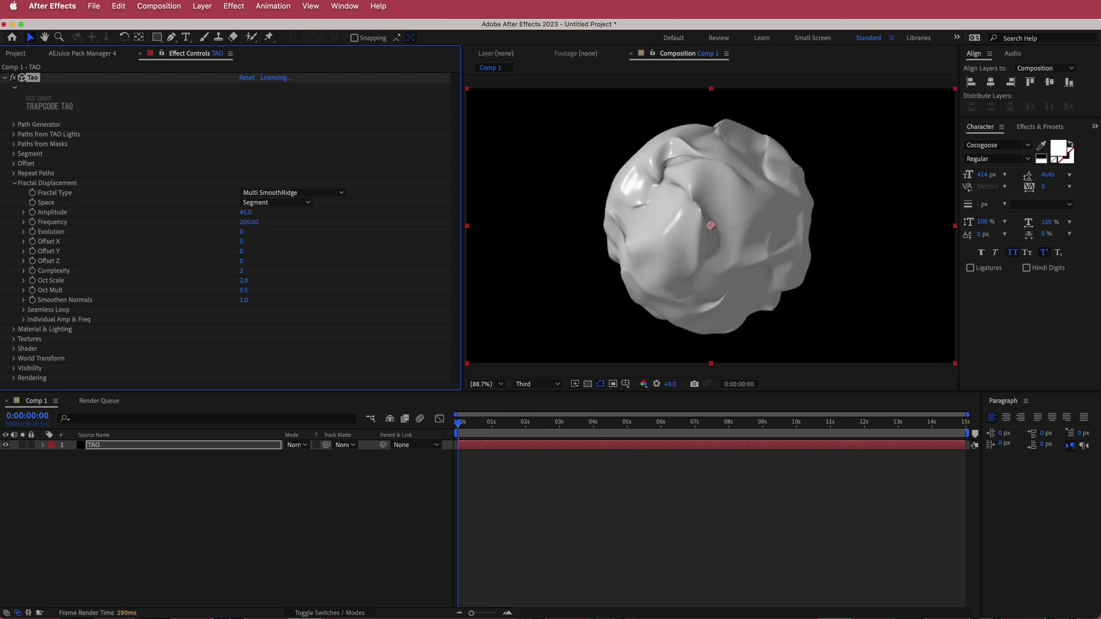
Set the displacement Frequency to 100 and scrub the timeline to preview.
left_click(247, 223)
key("Return")
left_click_drag(246, 224, 279, 225)
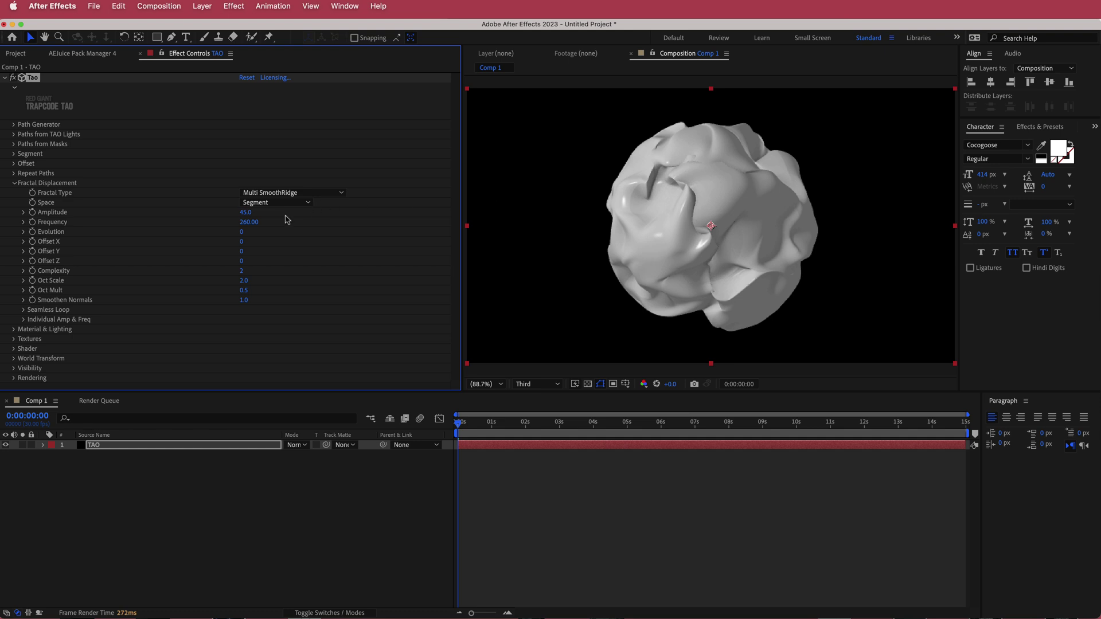
left_click_drag(256, 224, 227, 226)
left_click(256, 224)
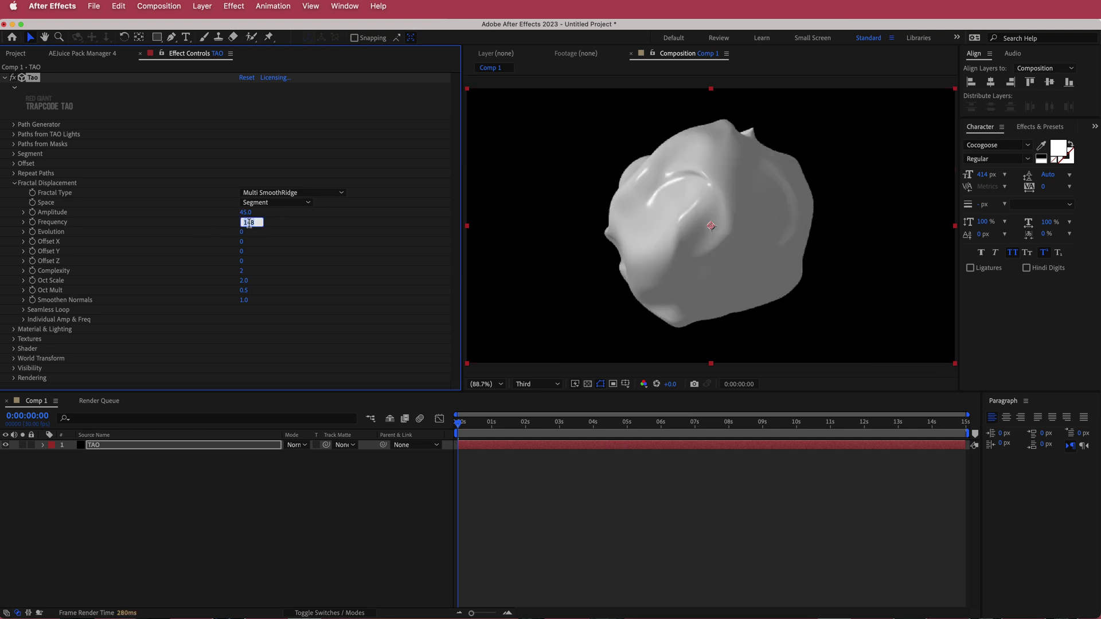
type("100")
key("Return")
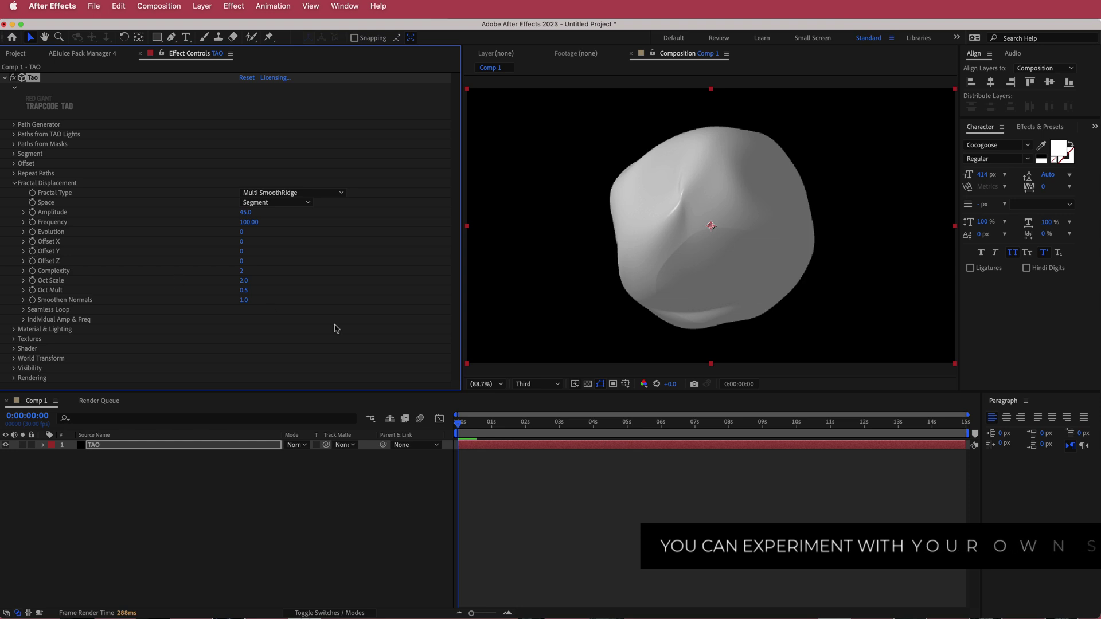
left_click(497, 423)
left_click_drag(499, 426, 441, 422)
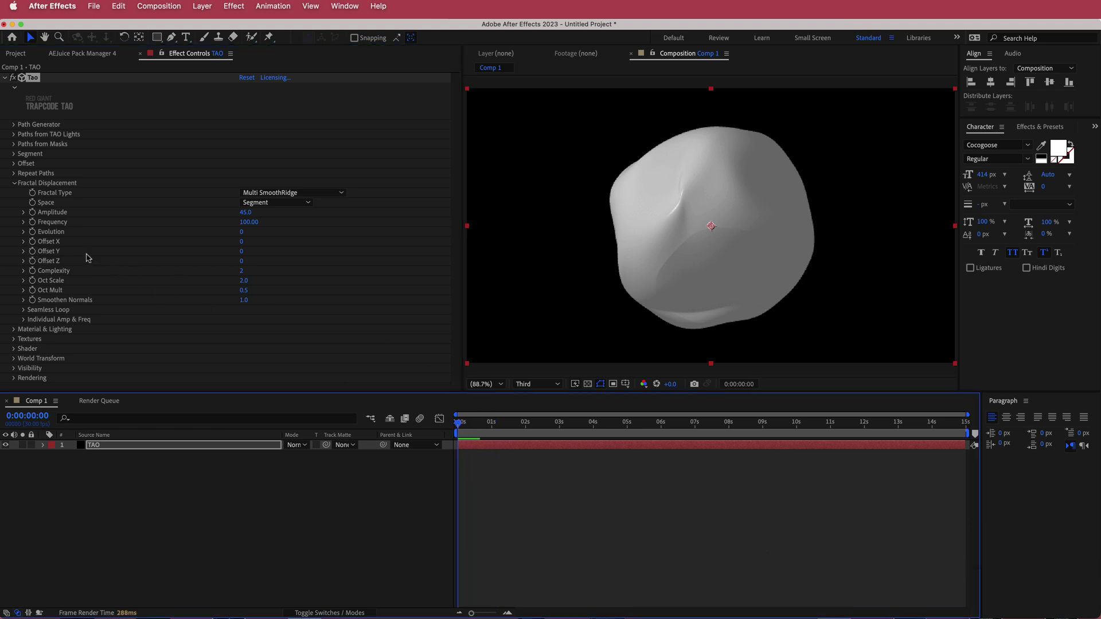
Keyframe Evolution from the first frame to 1000 at the last frame.
left_click(33, 231)
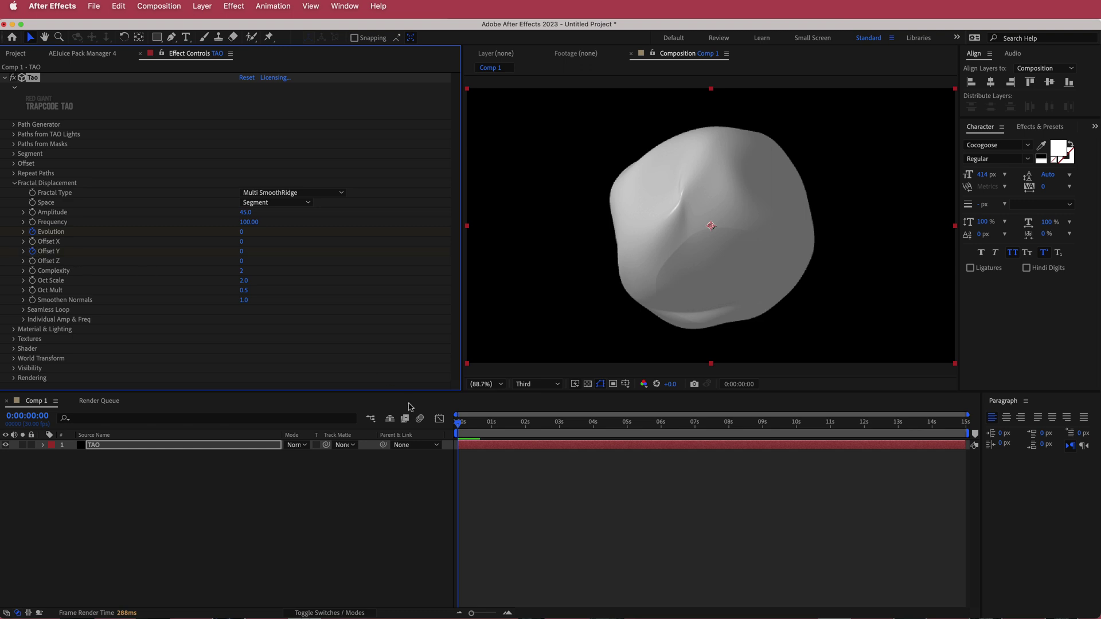
left_click_drag(458, 422, 997, 409)
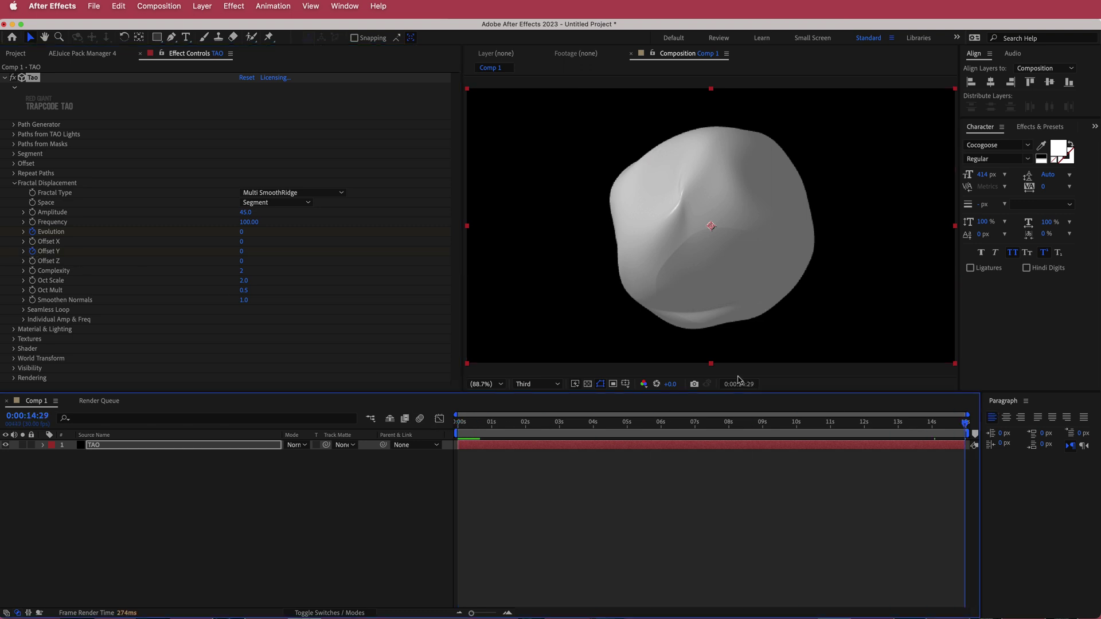
left_click(241, 233)
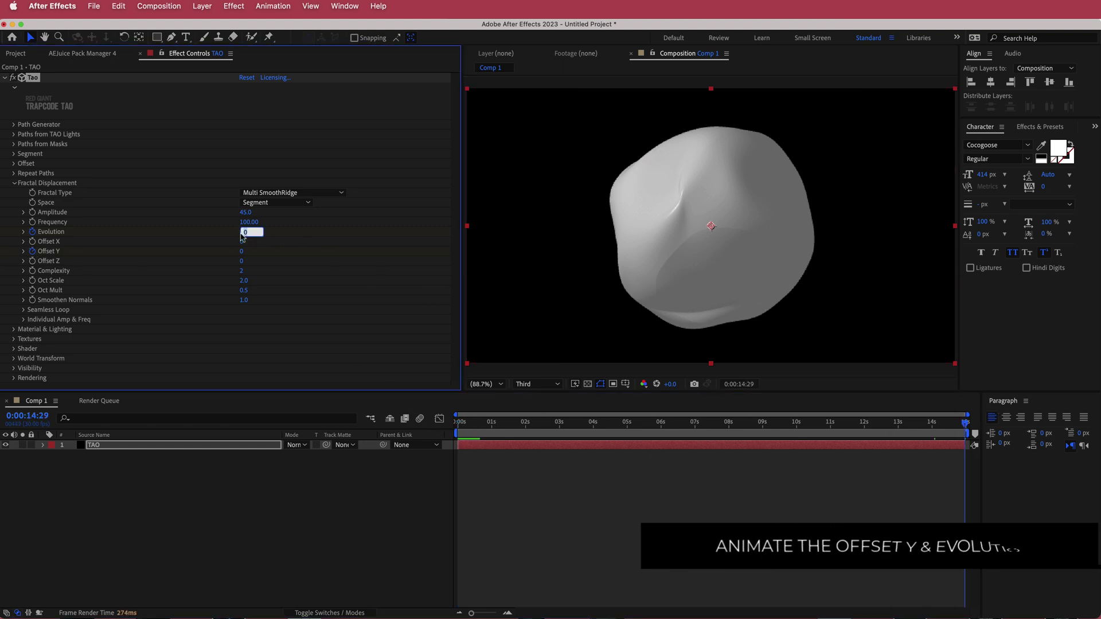
type("100")
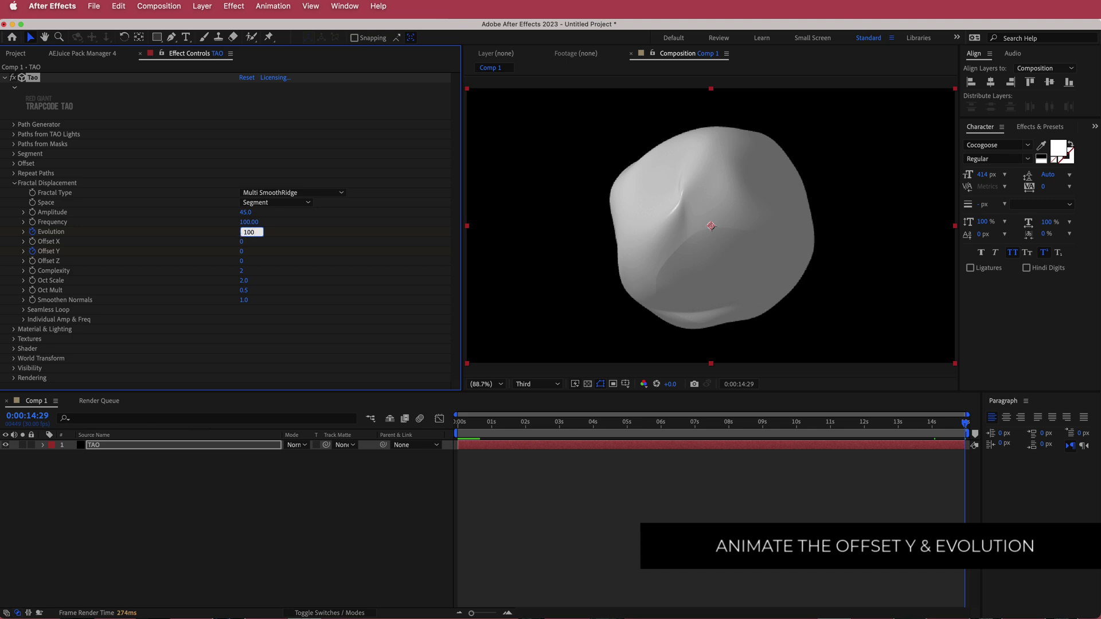
type("0")
key("Return")
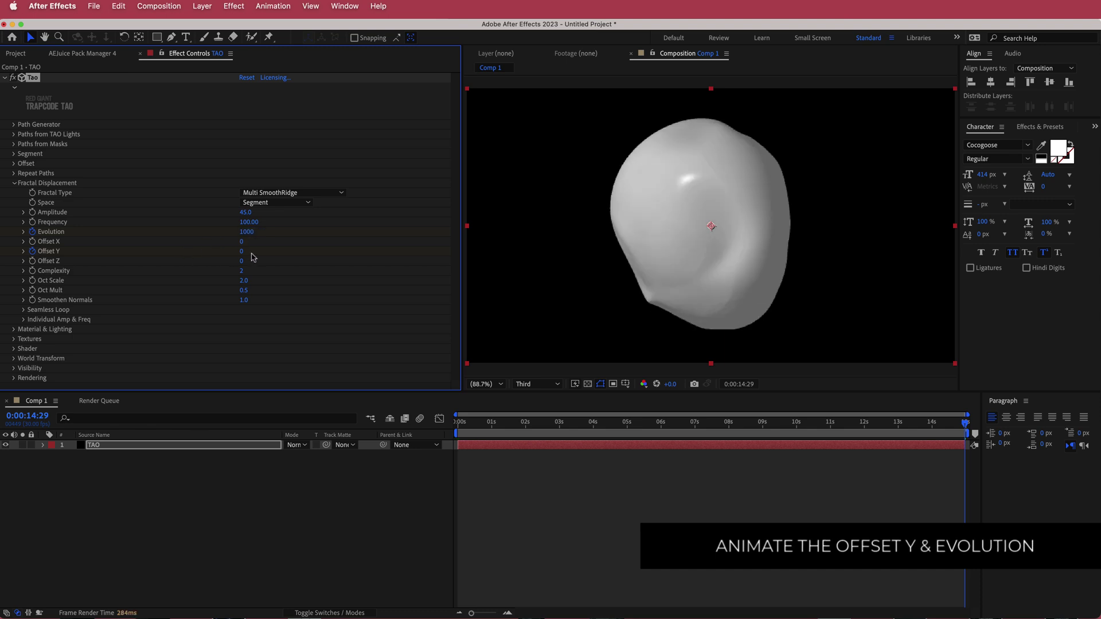
Set Offset Y to 2000 at the last frame and scrub back to preview.
left_click(242, 253)
type("2000")
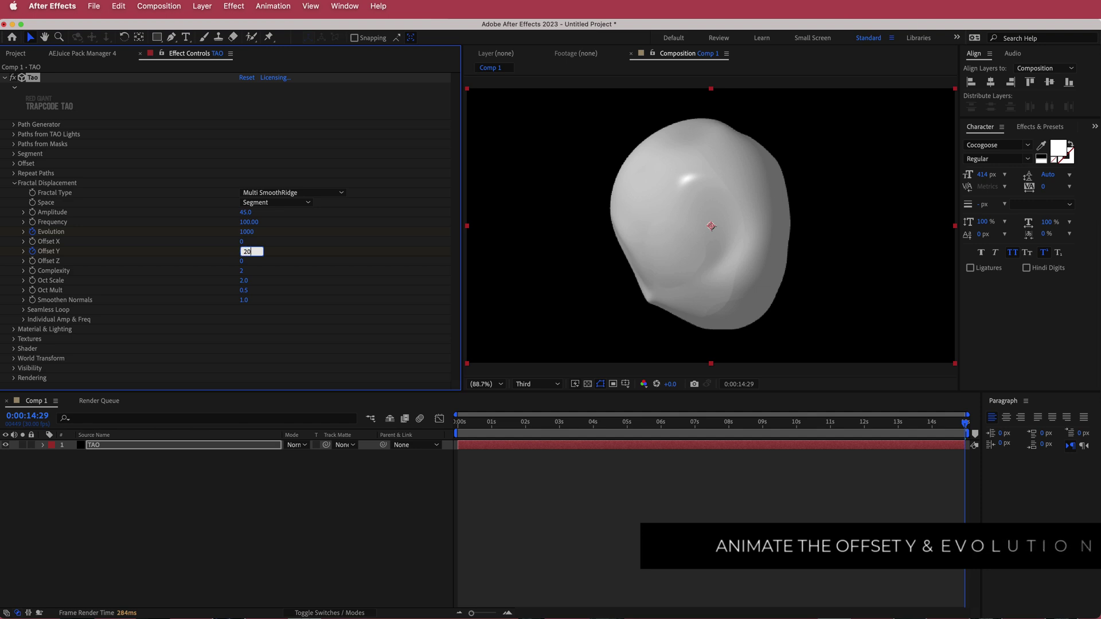
key("Return")
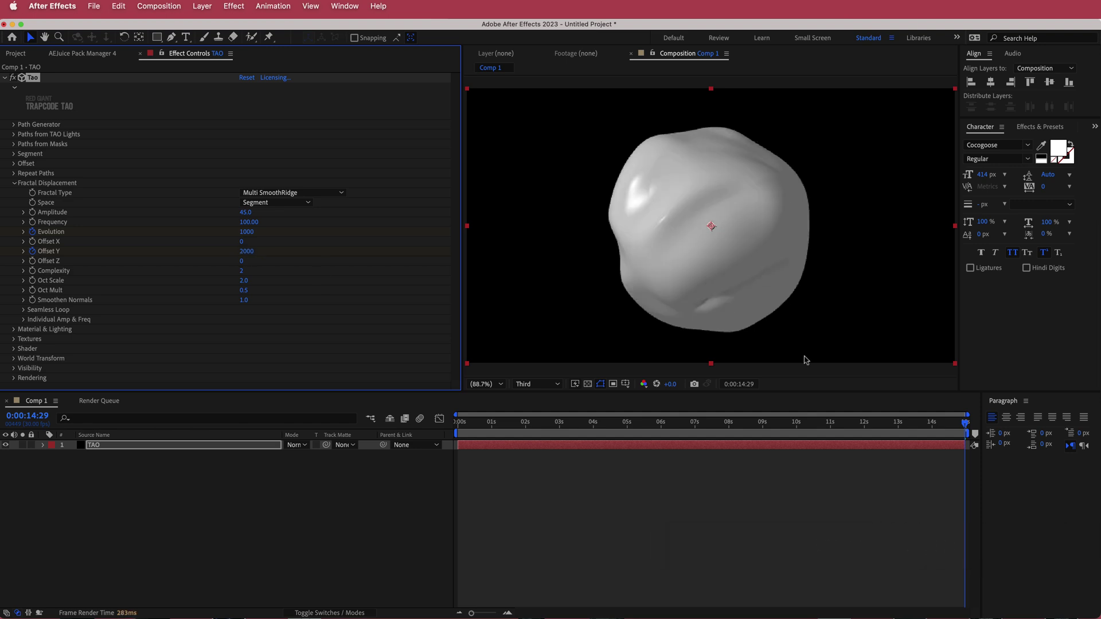
left_click(963, 427)
left_click_drag(963, 427, 665, 431)
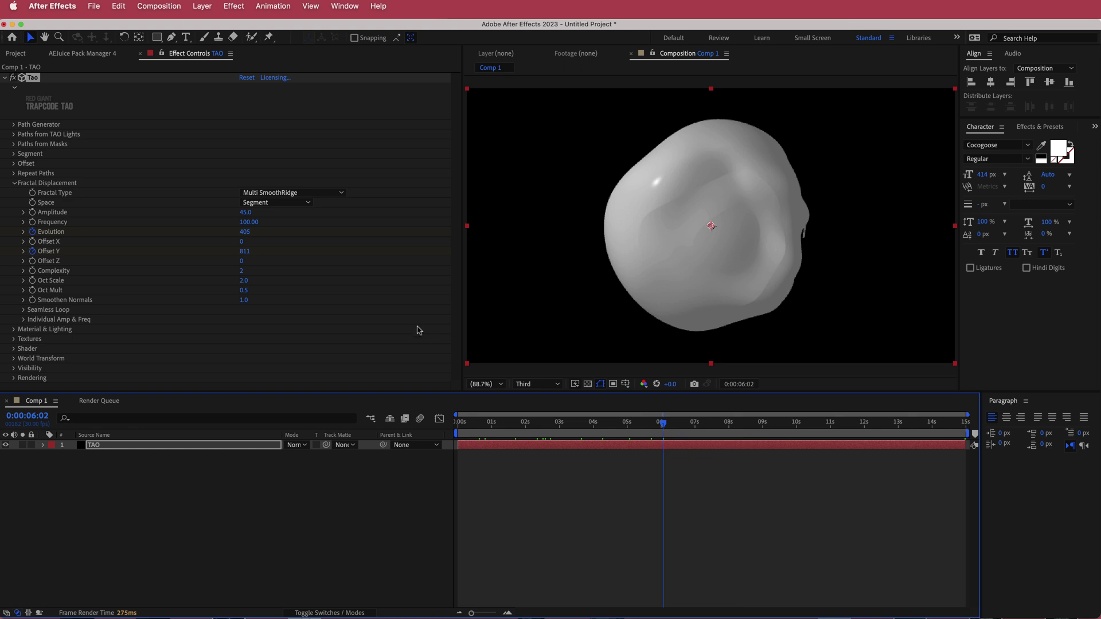
Set fractal Complexity to 4 and Smoothen Normals to 3.0.
left_click(242, 271)
type("4")
key("Return")
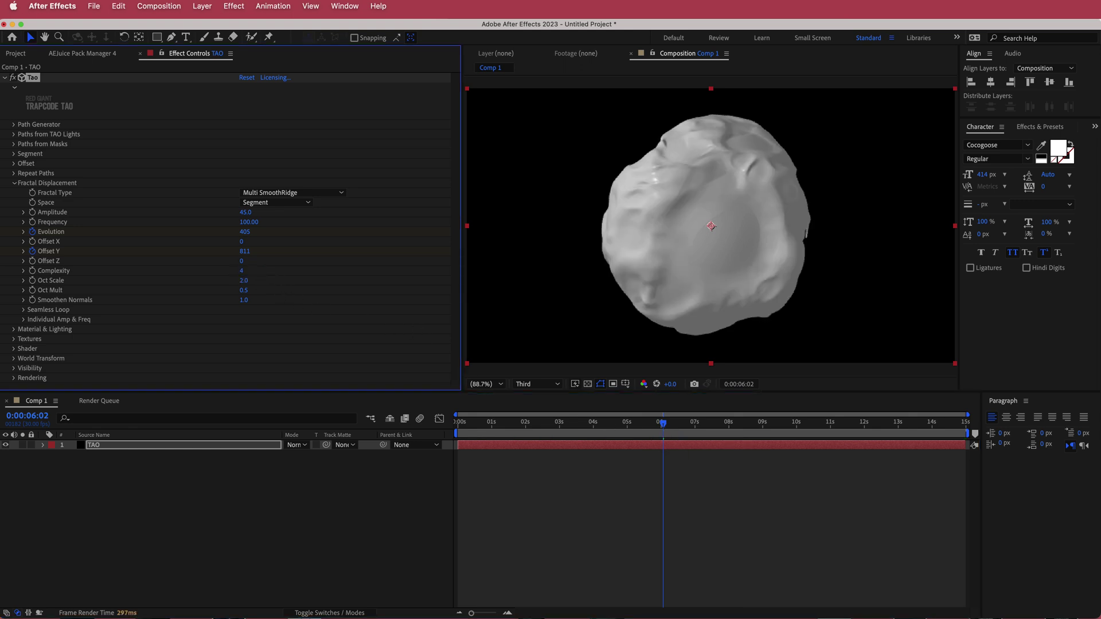
left_click_drag(663, 423, 609, 427)
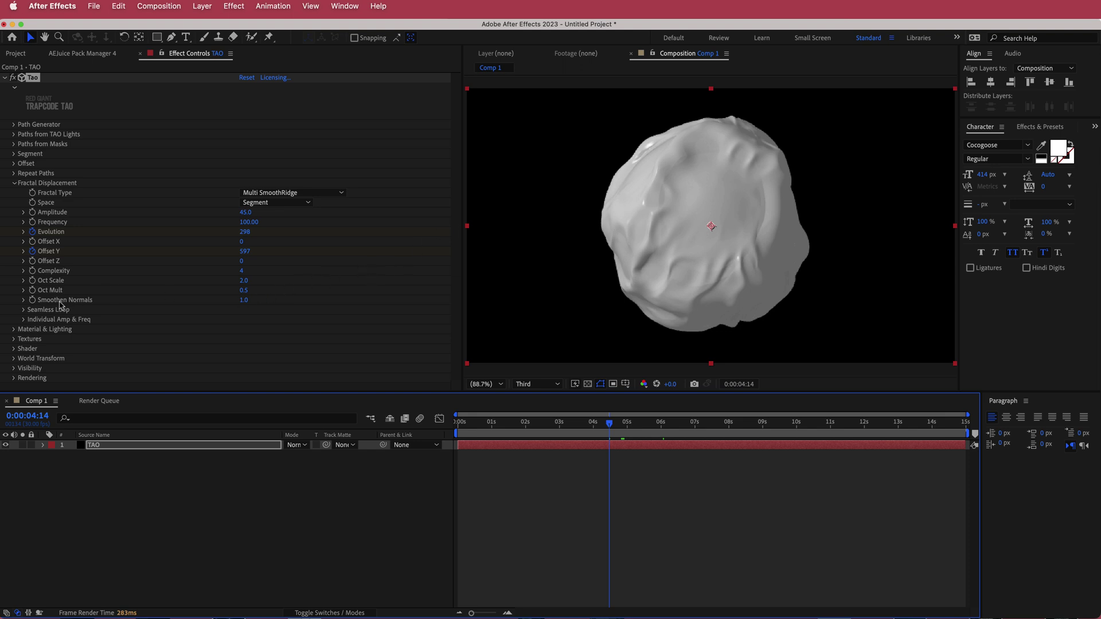
left_click(243, 300)
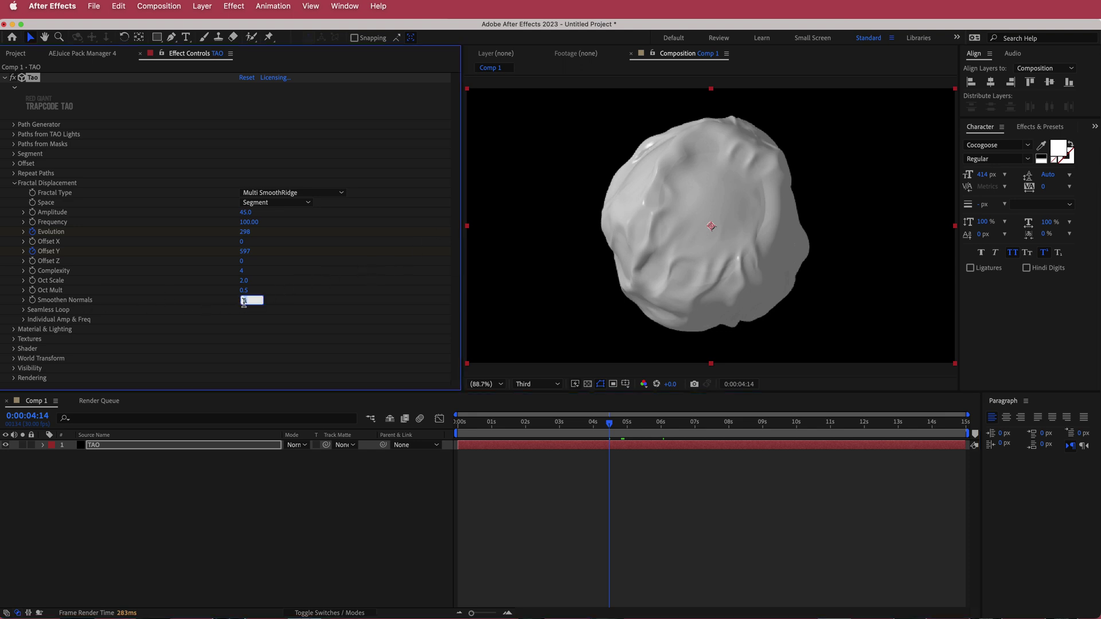
key("Return")
Set Amplitude X and Amplitude Z to 0 under Individual Amp & Freq.
left_click(23, 320)
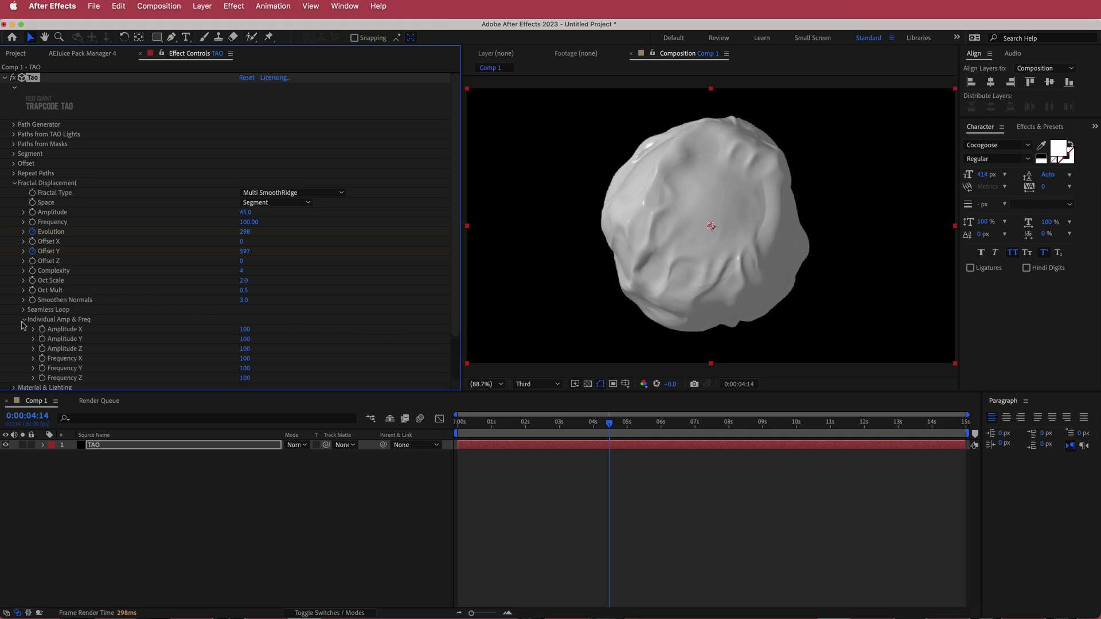
left_click(244, 329)
type("10")
key("Return")
left_click(244, 348)
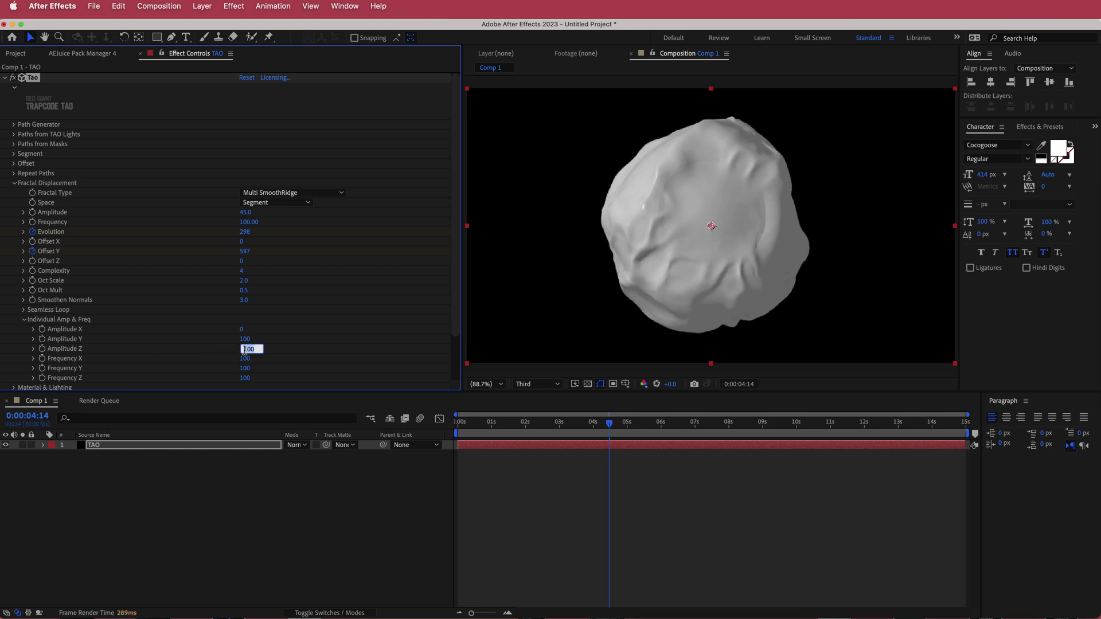
type("0")
key("Return")
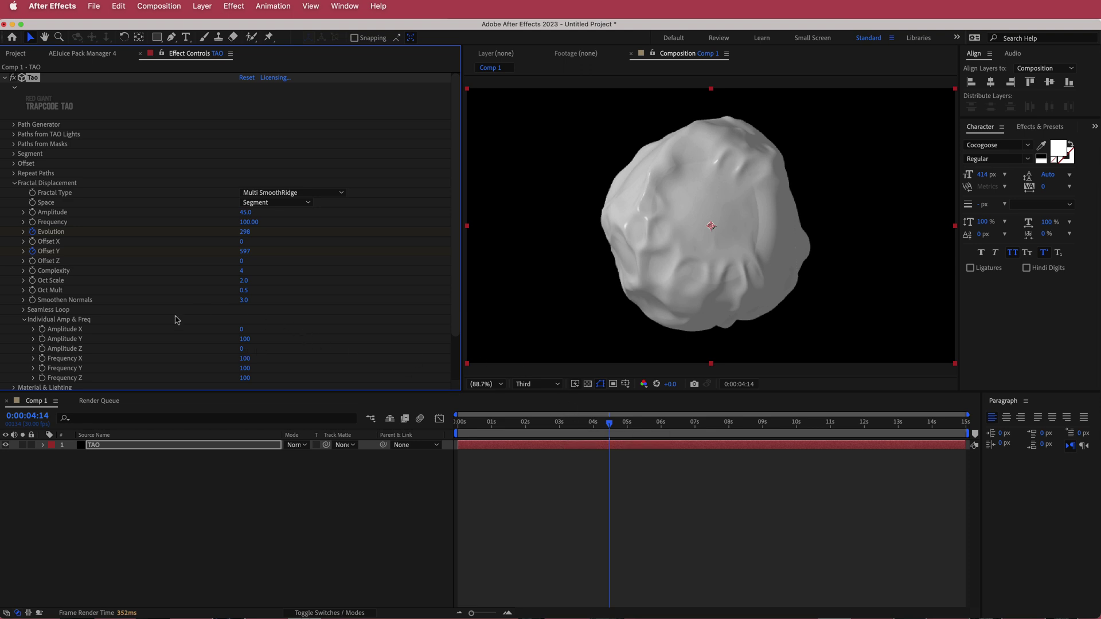
left_click(25, 321)
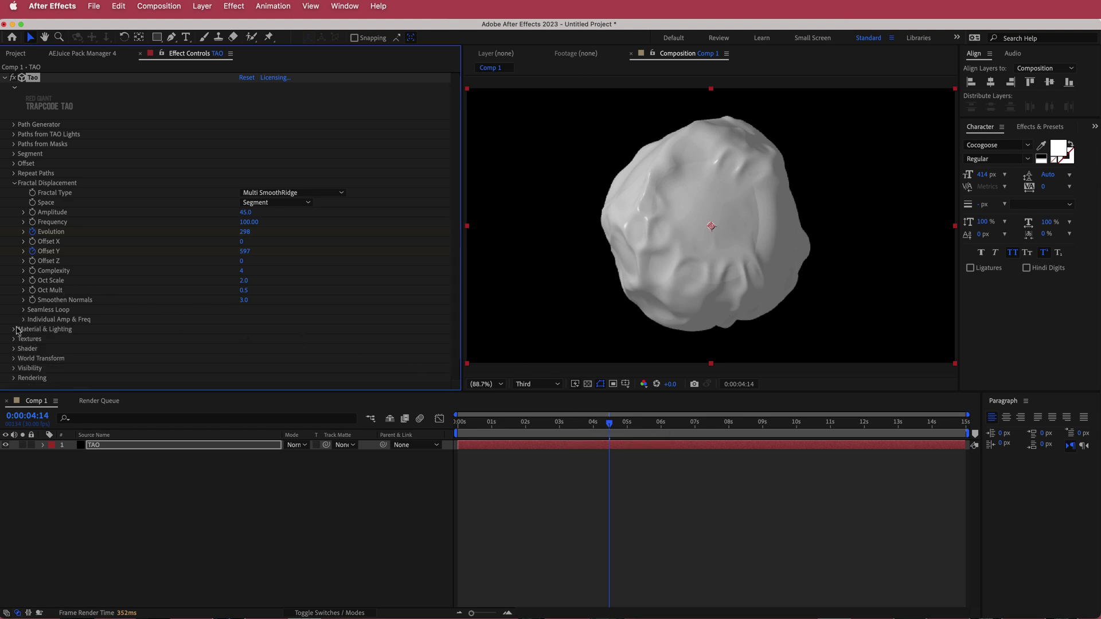
Set Material & Lighting Ambient to 60 and Fresnel to 80.
left_click(14, 330)
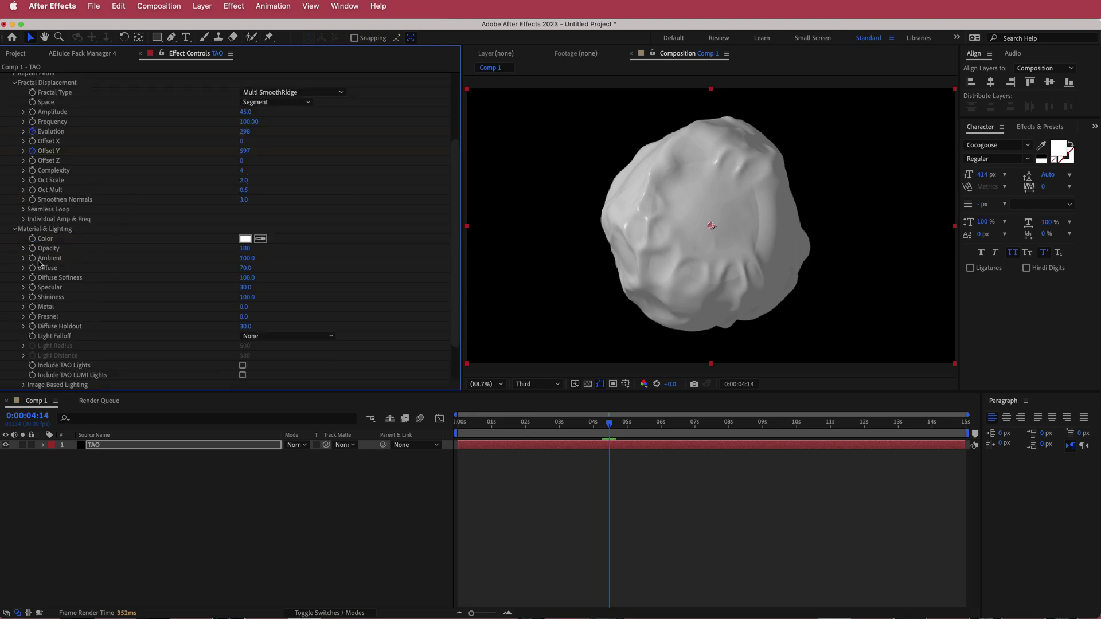
left_click(246, 262)
type("60")
key("Return")
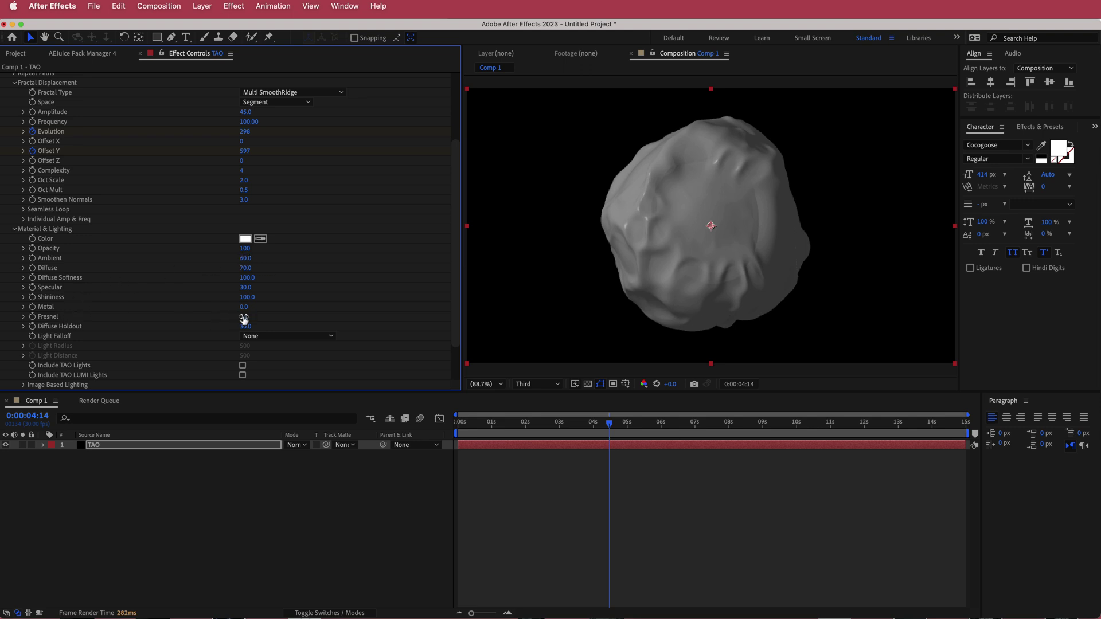
mouse_move(243, 317)
left_mouse_down()
mouse_move(275, 320)
mouse_move(253, 318)
left_mouse_up()
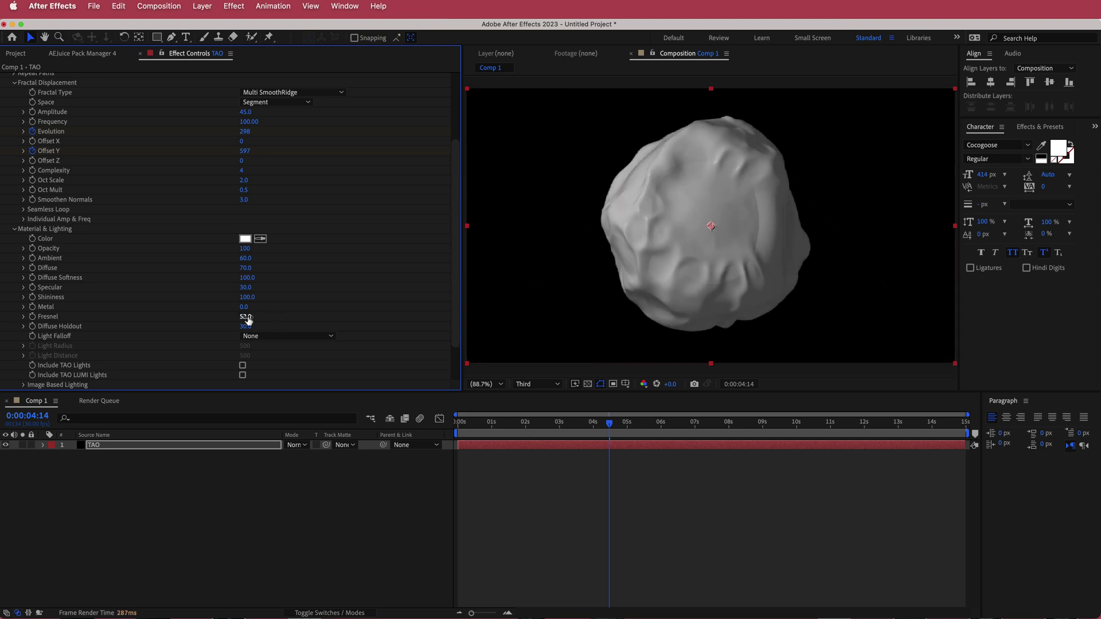
left_click(247, 317)
type("80")
key("Return")
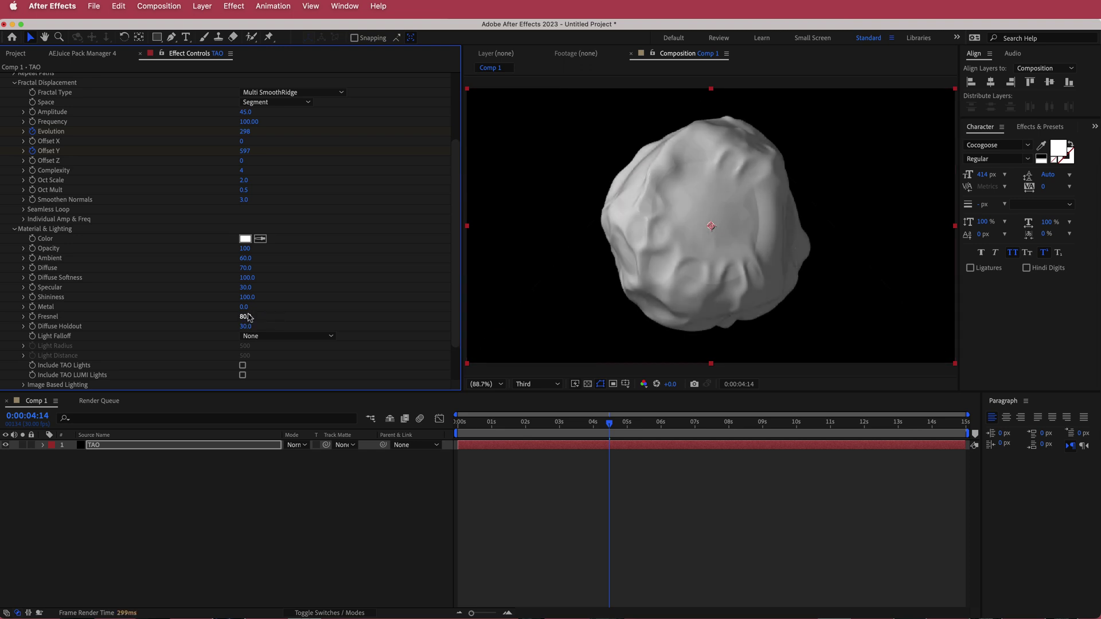
scroll(365, 251, "down", 3)
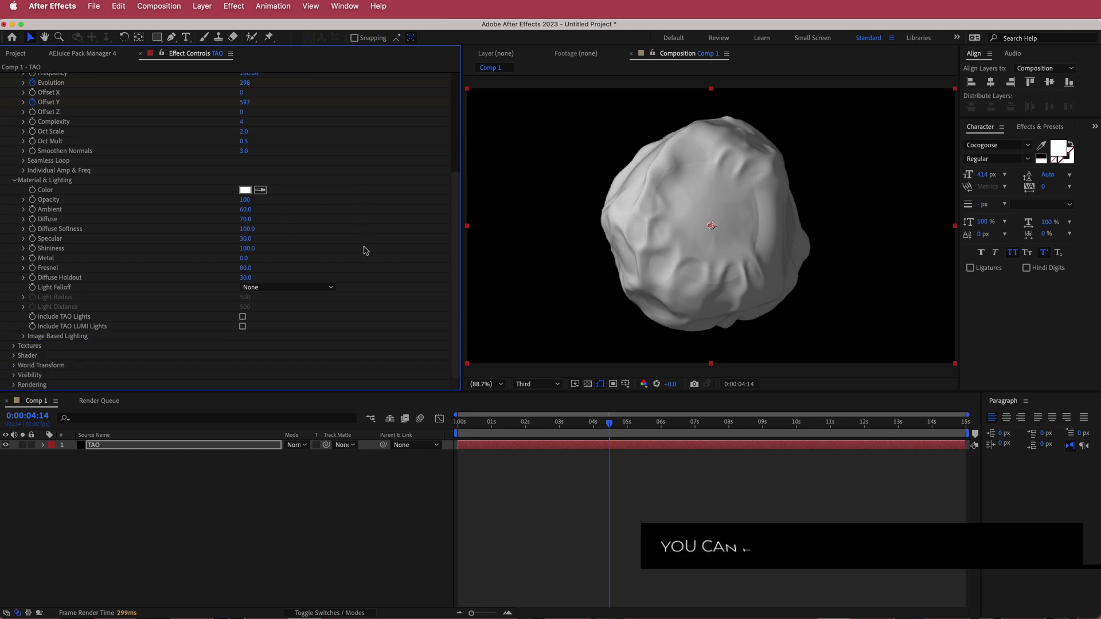
Switch Image Based Lighting to the Sunset Field built-in environment.
left_click(23, 337)
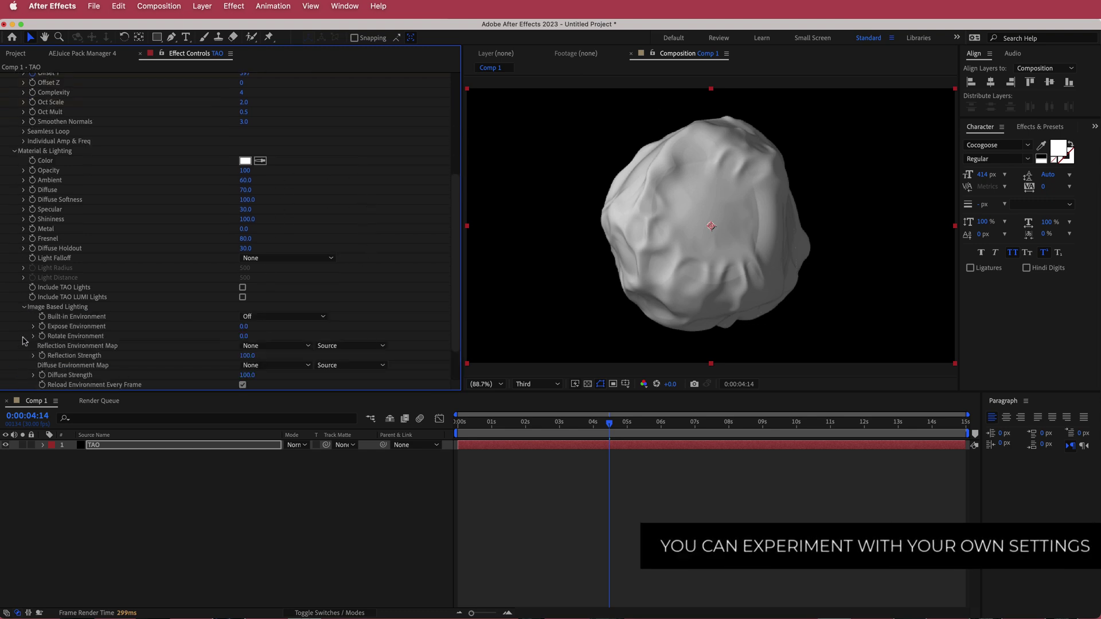
left_click(246, 317)
left_click(284, 343)
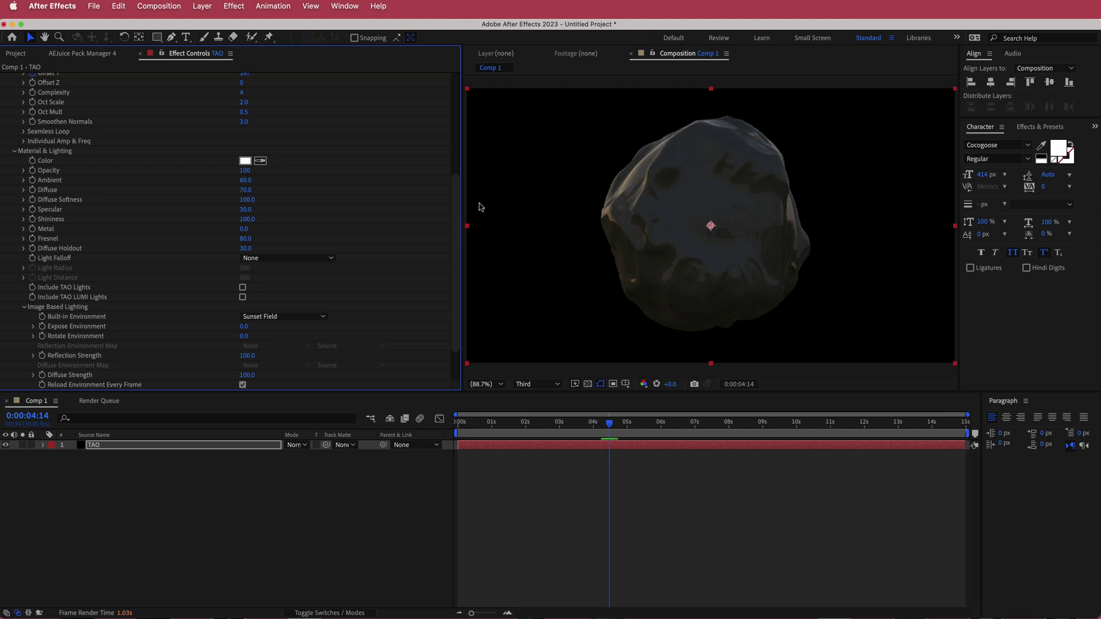
left_click_drag(457, 251, 457, 270)
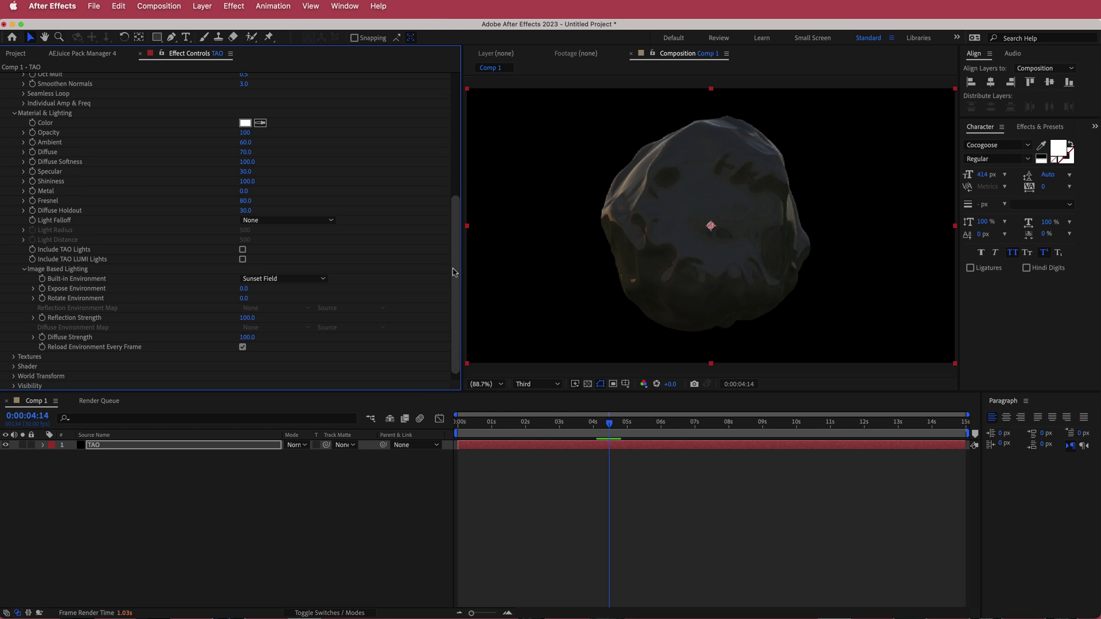
Set Reflection Strength 75 and Diffuse Strength 0, then move to 0:00:06:09.
left_click(247, 317)
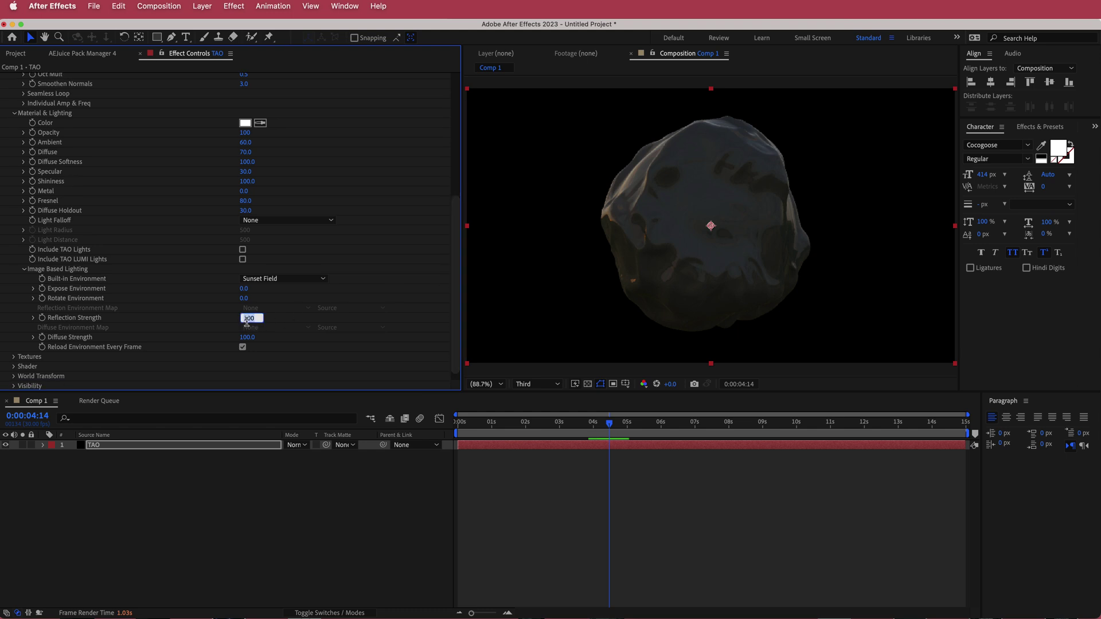
type("75")
key("Return")
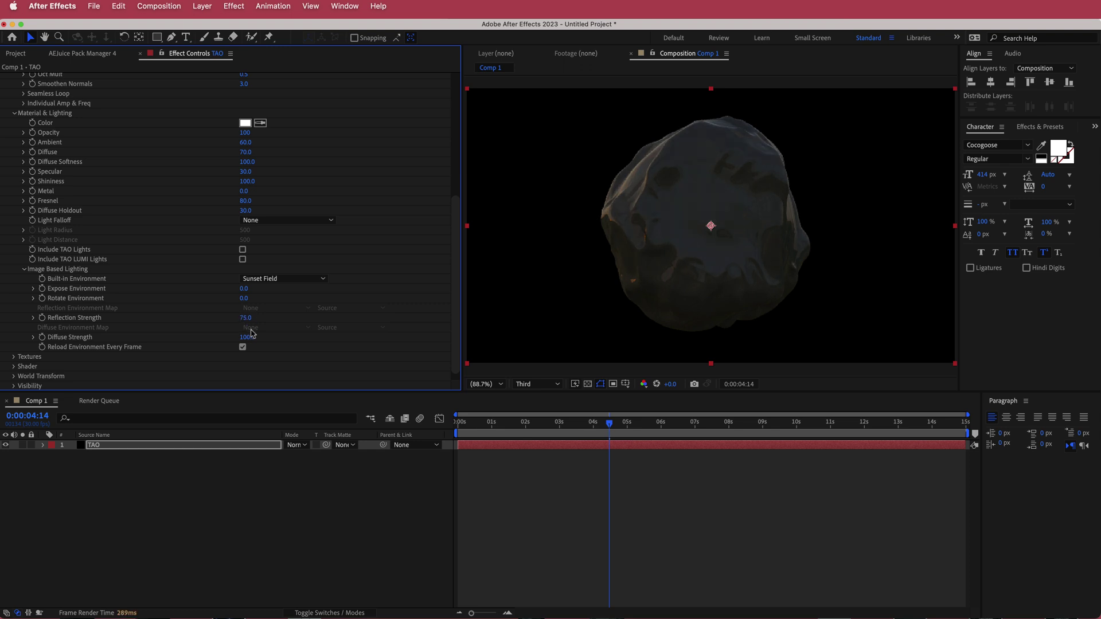
left_click(248, 337)
type("0")
key("Return")
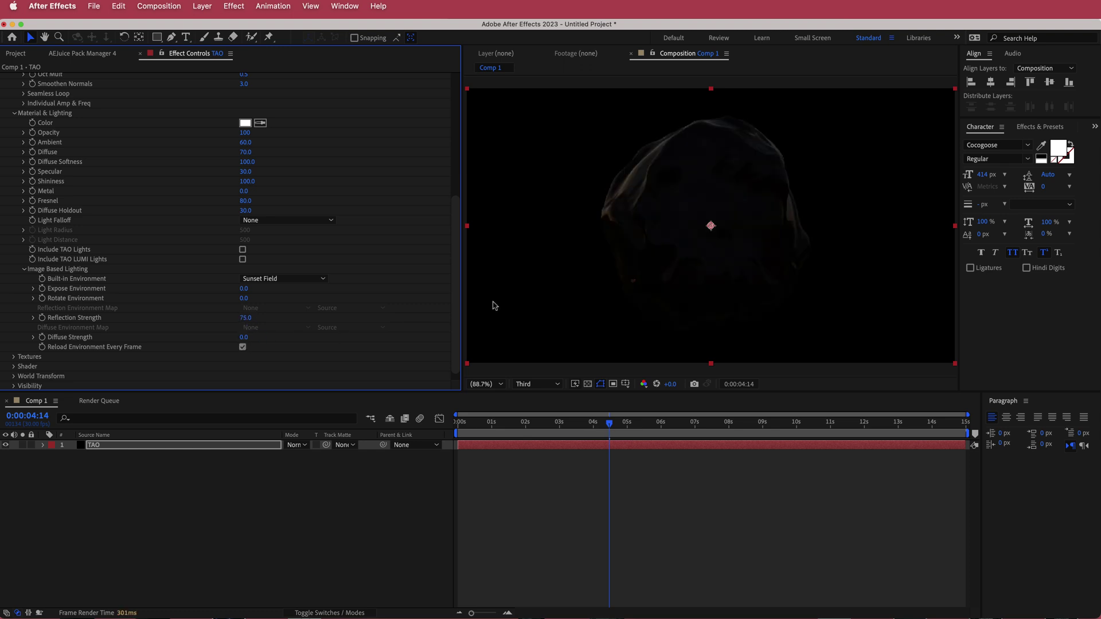
left_click_drag(610, 424, 673, 429)
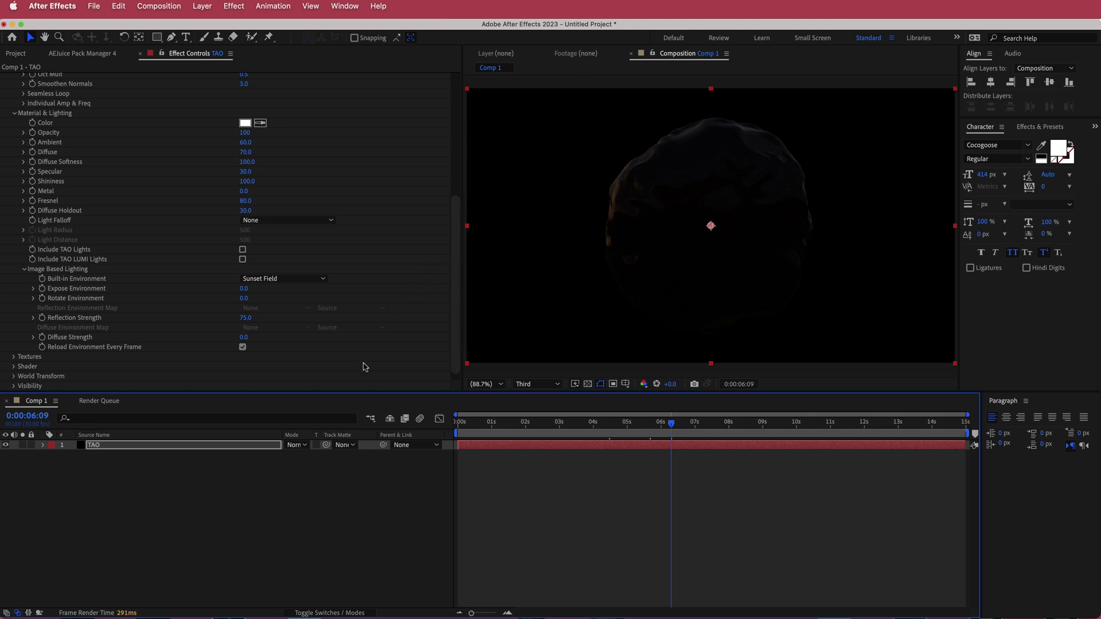
Add a new Ambient light layer to the composition.
right_click(370, 451)
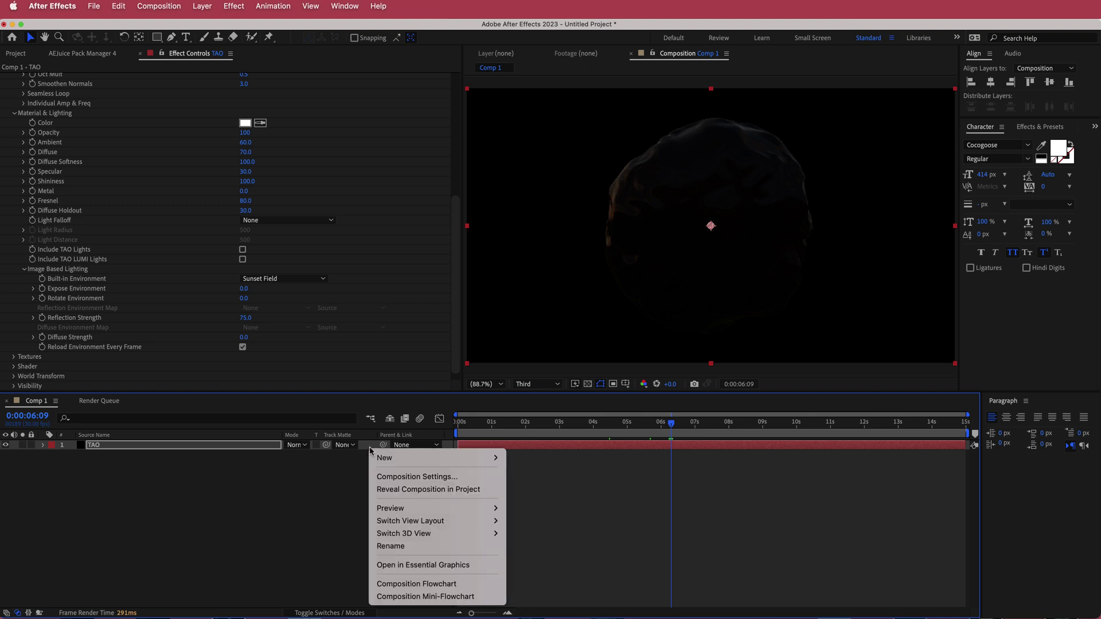
mouse_move(404, 458)
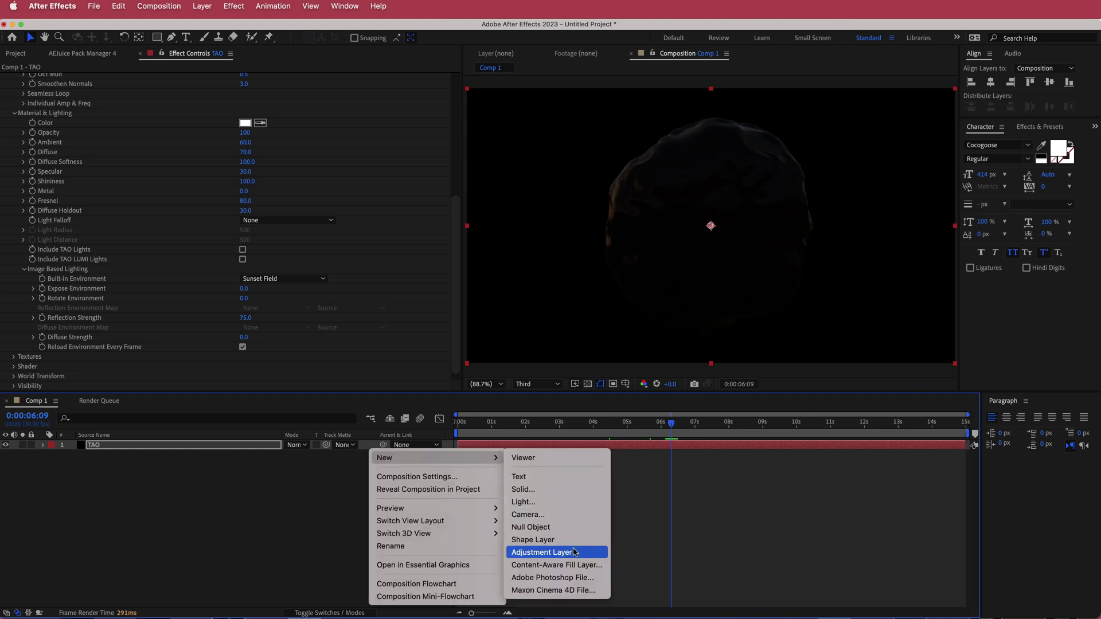
left_click(559, 502)
left_click(750, 306)
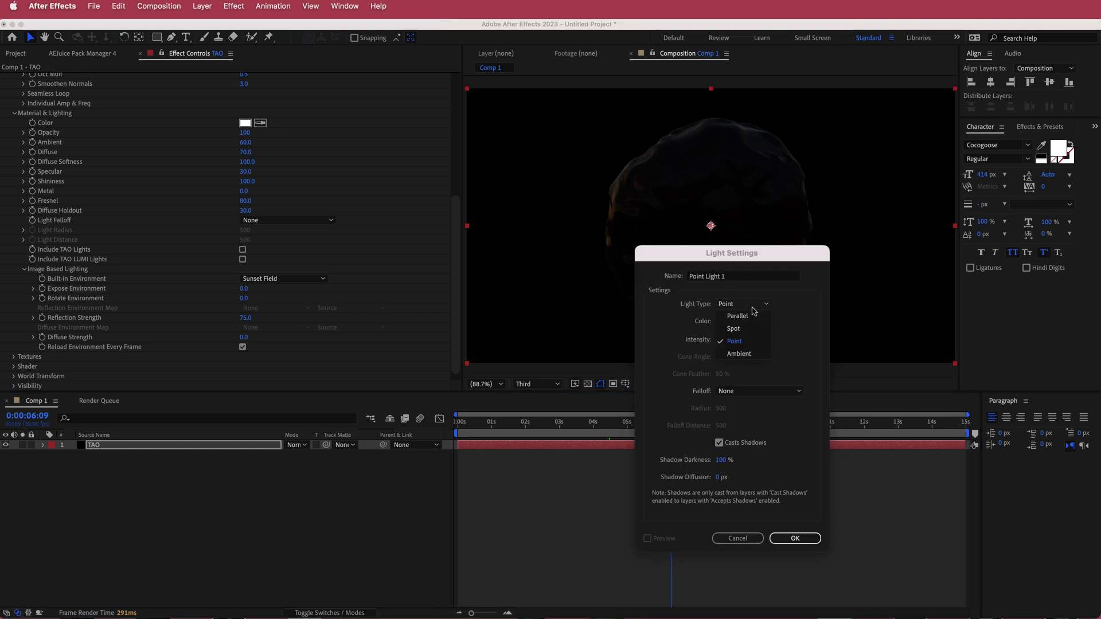
left_click(753, 354)
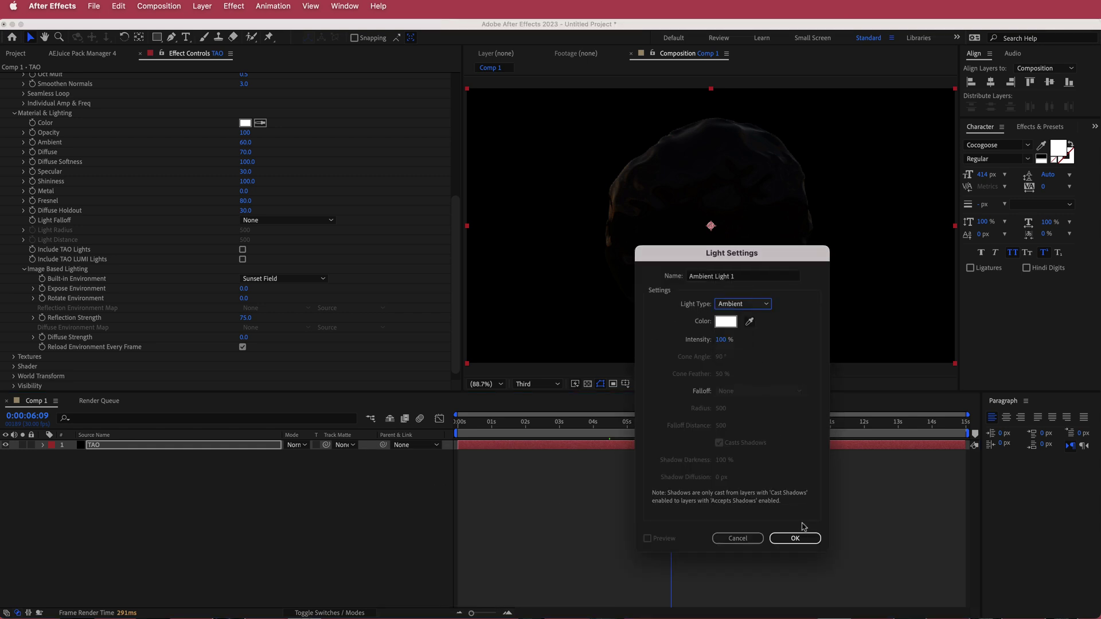
left_click(797, 539)
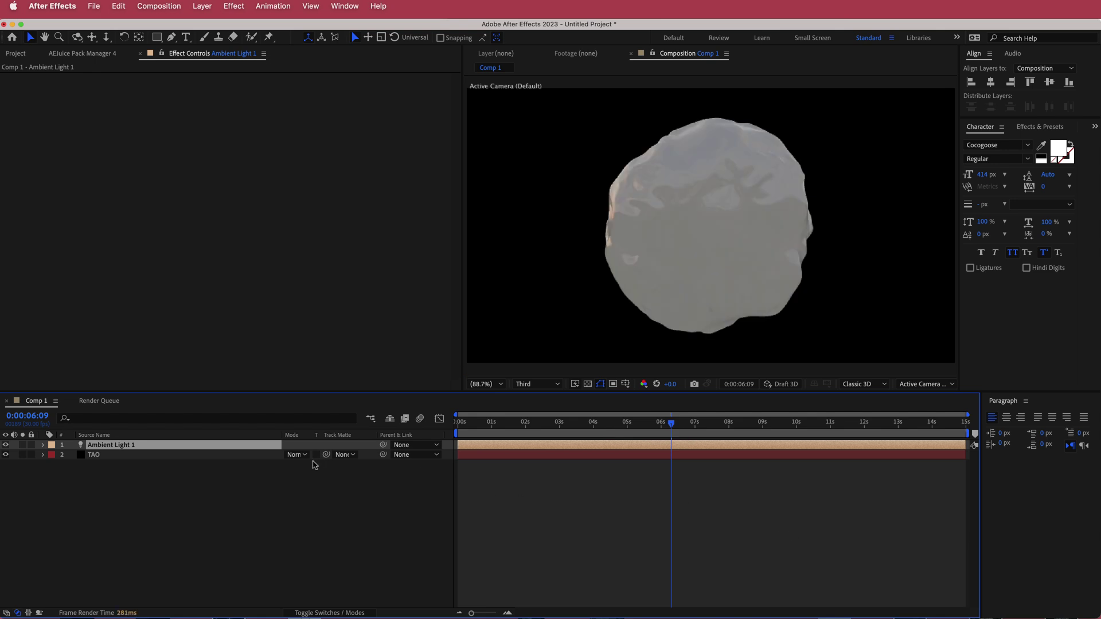
Lower the ambient light Intensity to 10% and move to 0:00:04:15.
key("t")
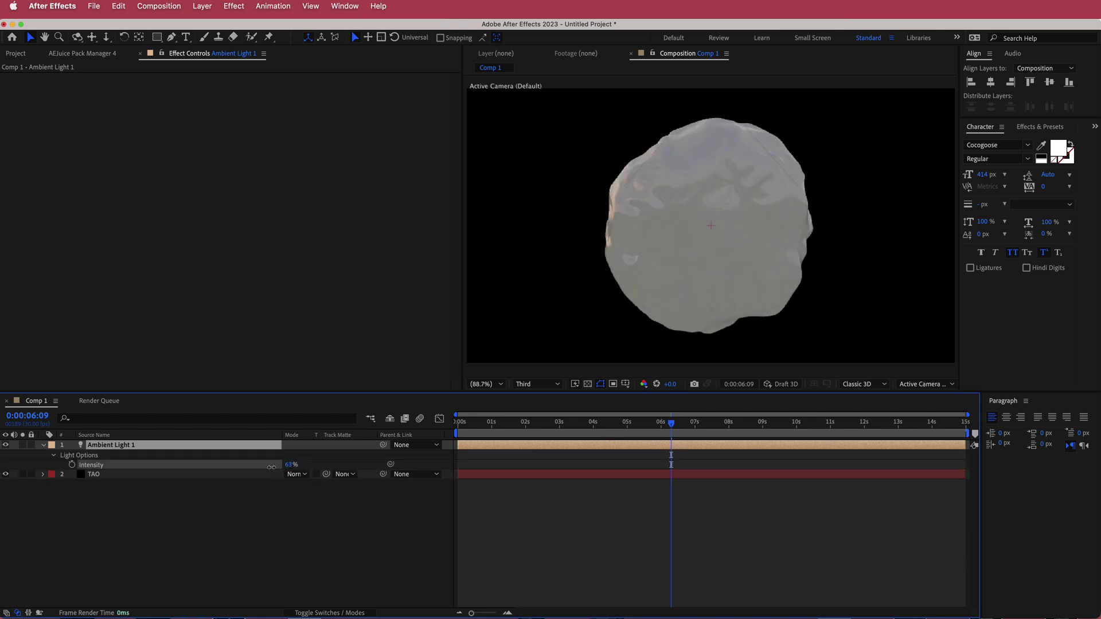
left_click_drag(272, 468, 288, 466)
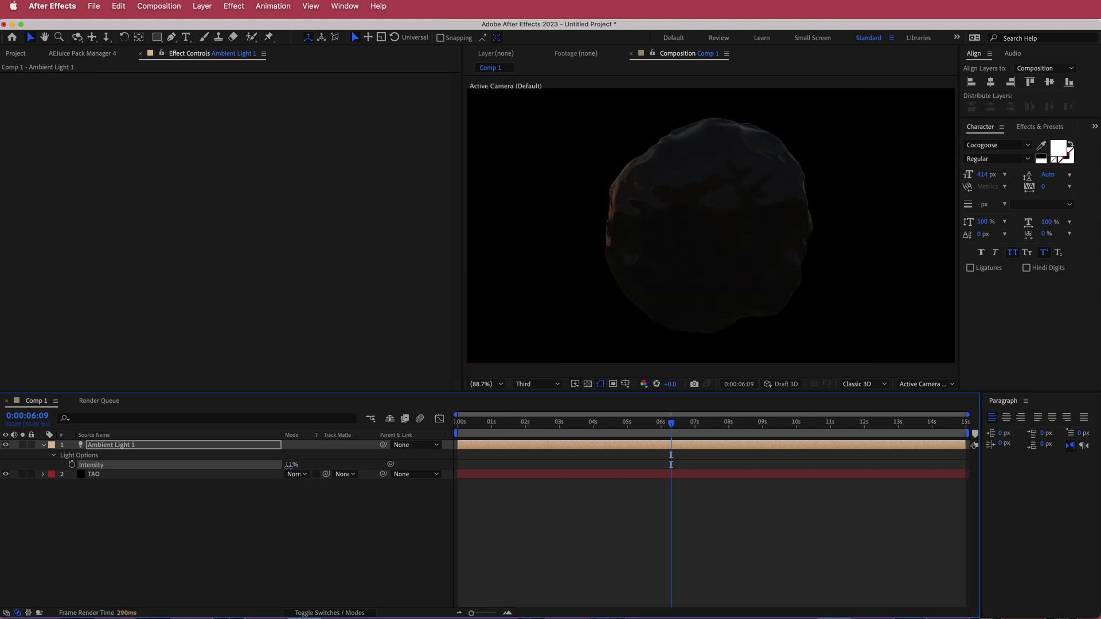
left_click(289, 464)
key("Return")
left_click(668, 424)
left_click_drag(668, 424, 610, 424)
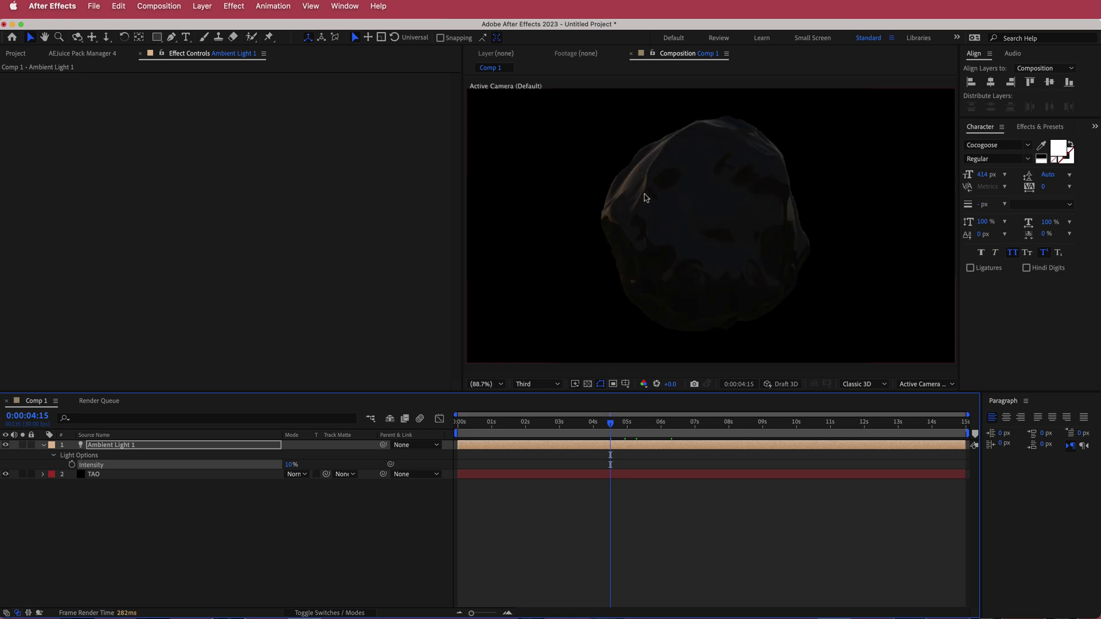
Set the TAO layer's Texture Coordinates to X, N.z Squared, then collapse Textures and expand Shader.
left_click(117, 475)
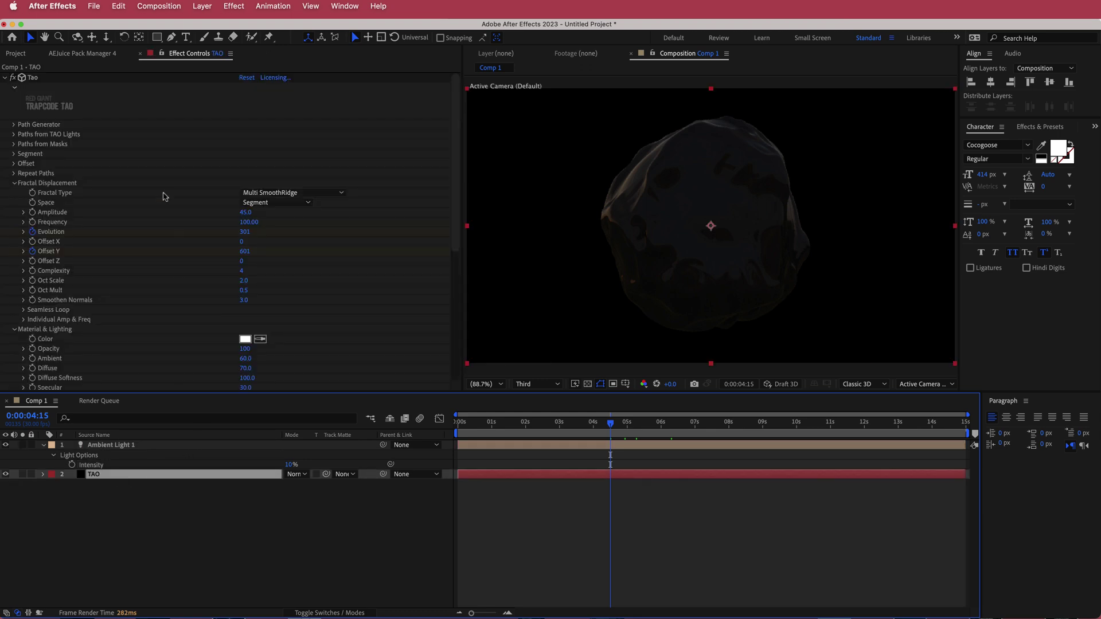
scroll(172, 218, "down", 8)
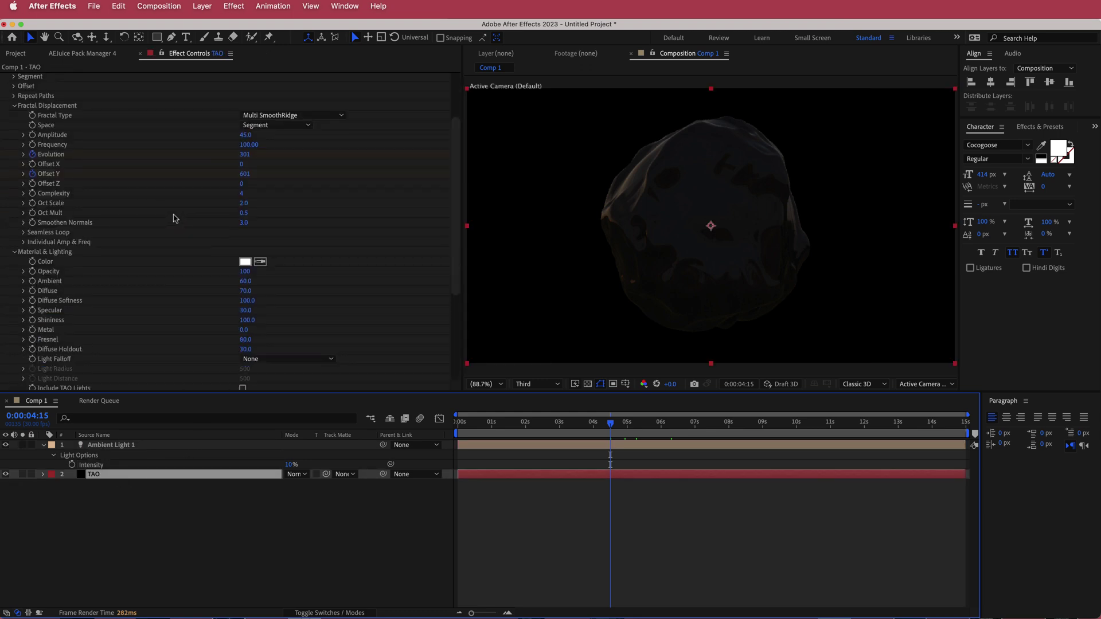
left_click(14, 346)
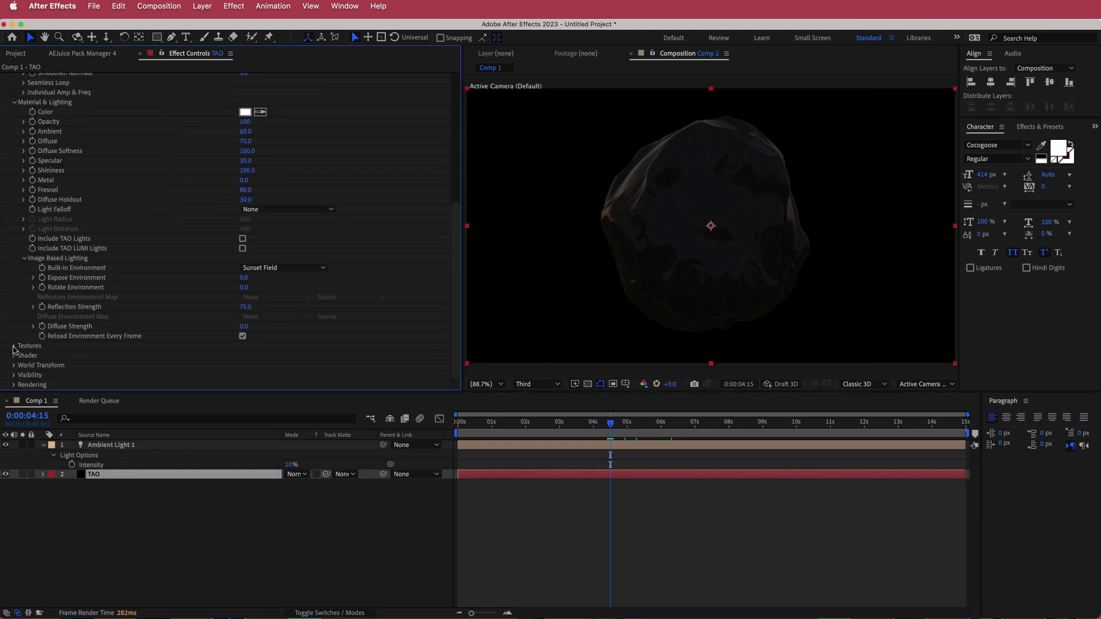
scroll(128, 268, "down", 4)
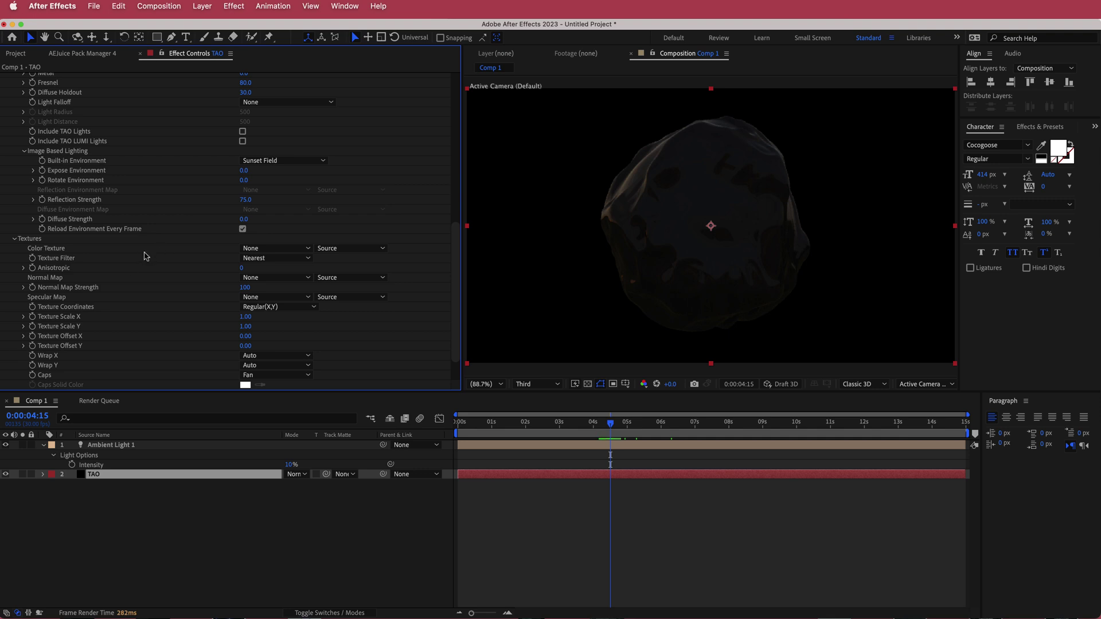
scroll(143, 256, "down", 2)
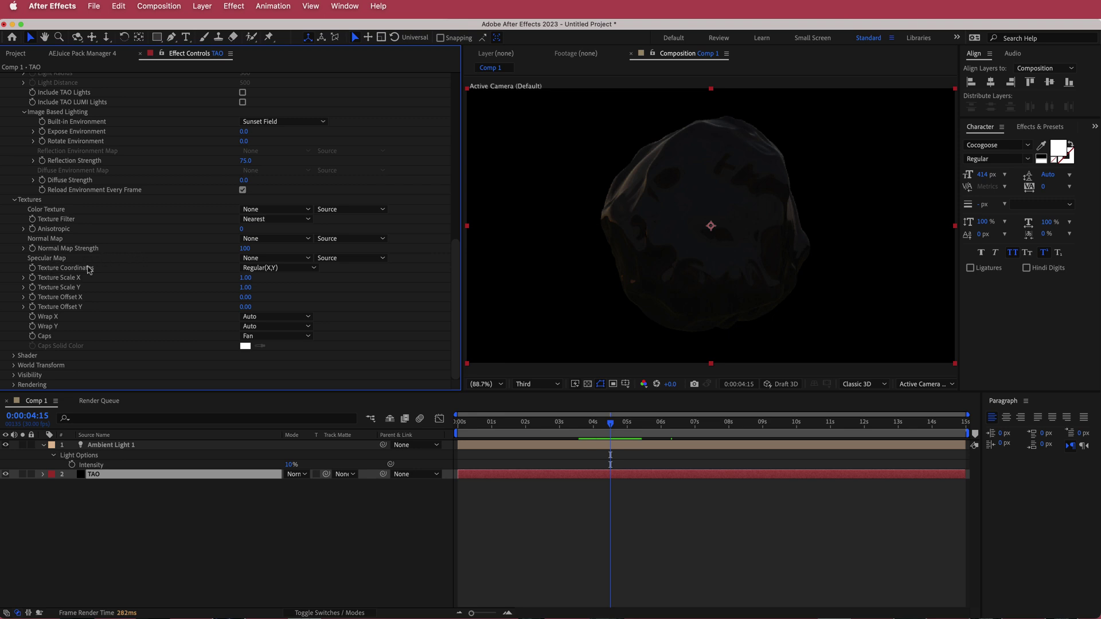
left_click(289, 268)
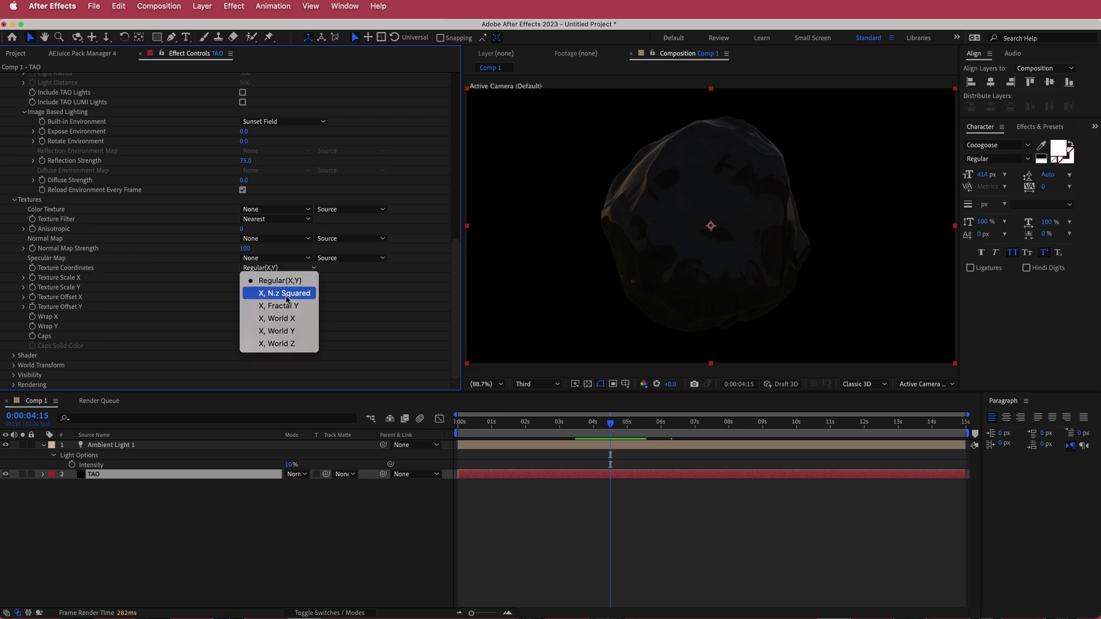
left_click(298, 298)
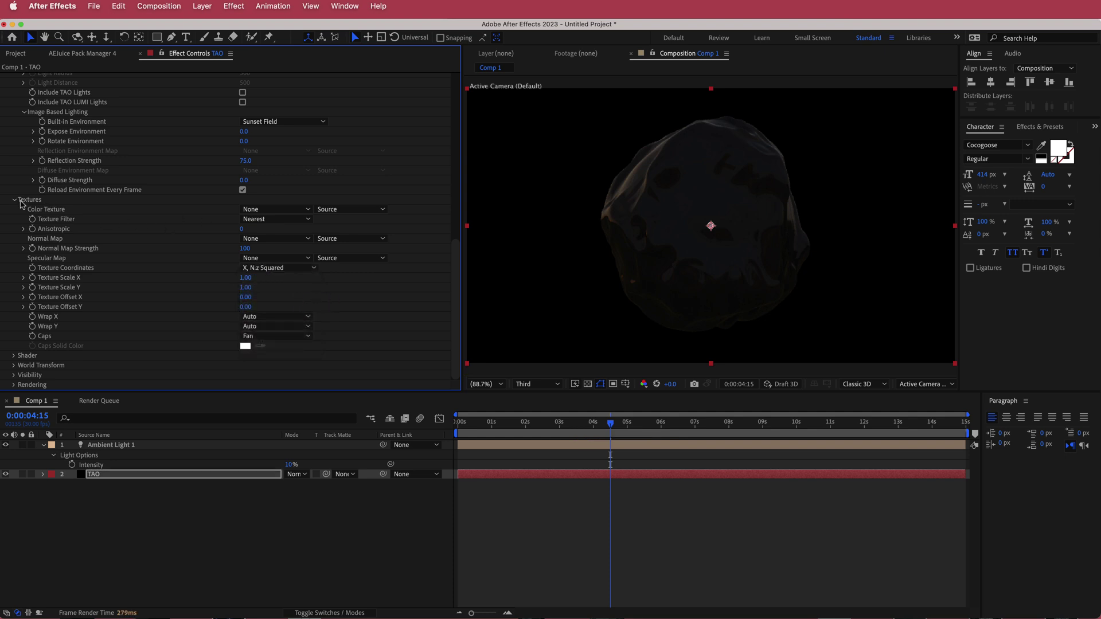
left_click(15, 200)
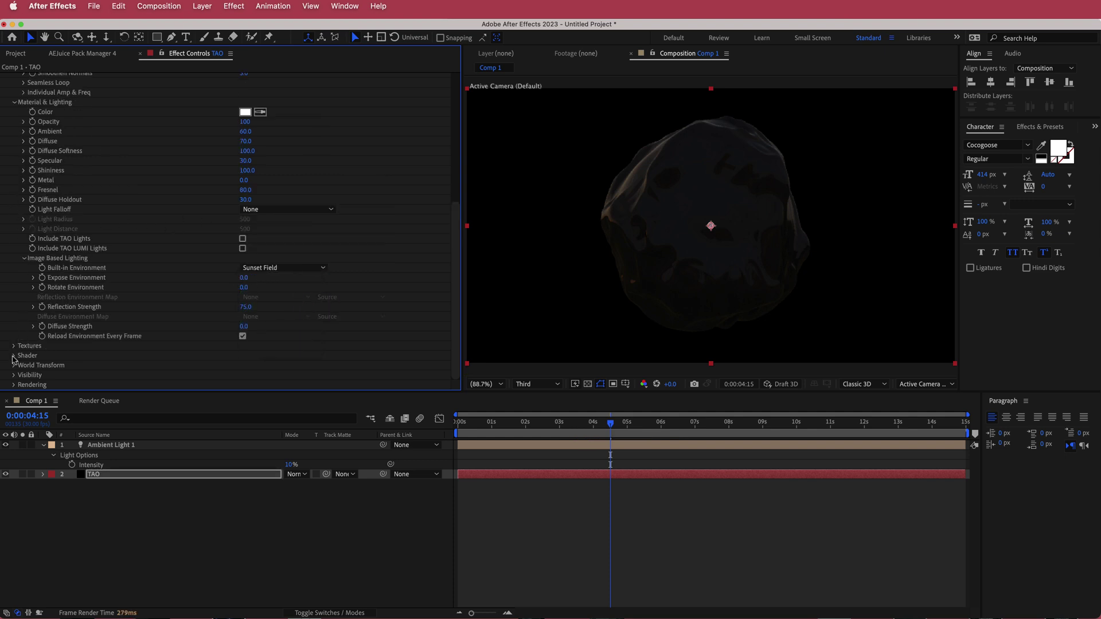
left_click(15, 356)
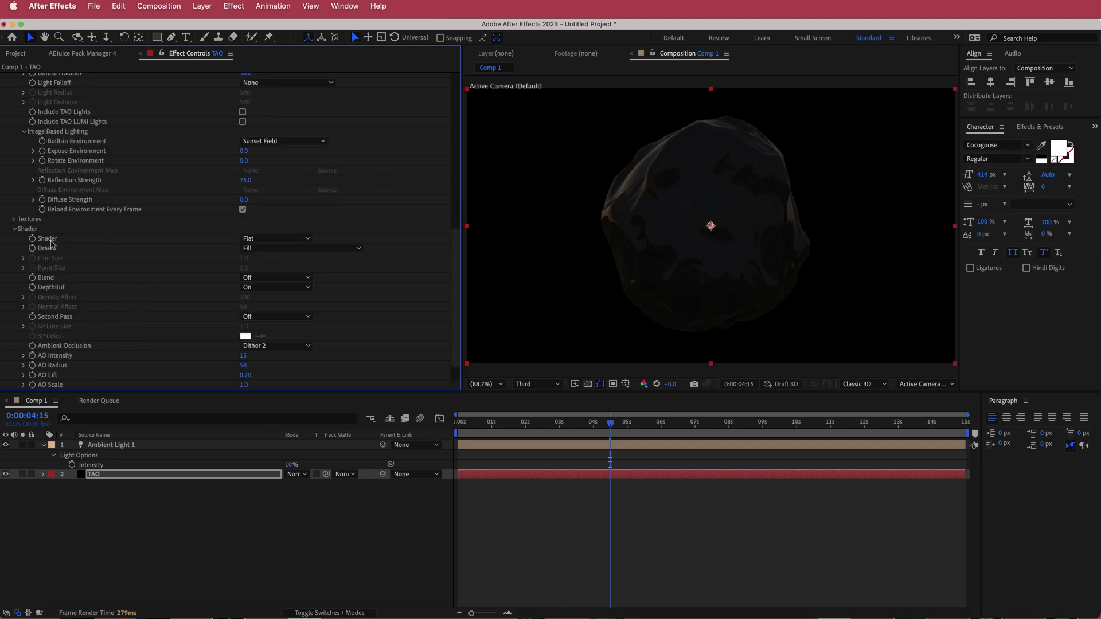
Set the Tao shader to Smooth, with Blend set to Add and DepthBuf set to Off.
left_click(275, 238)
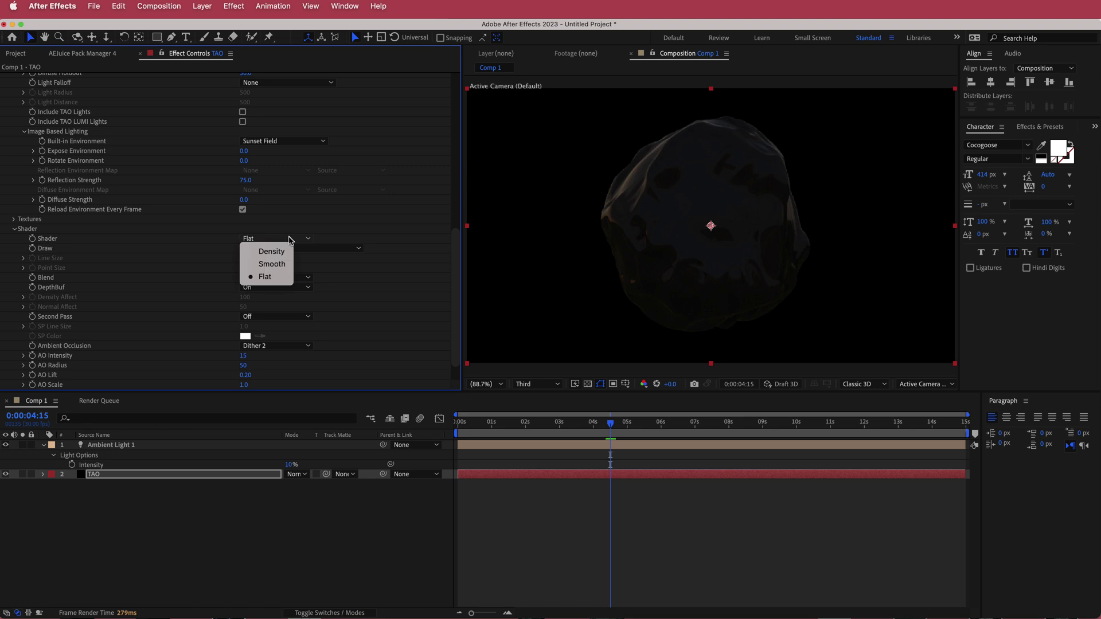
left_click(278, 268)
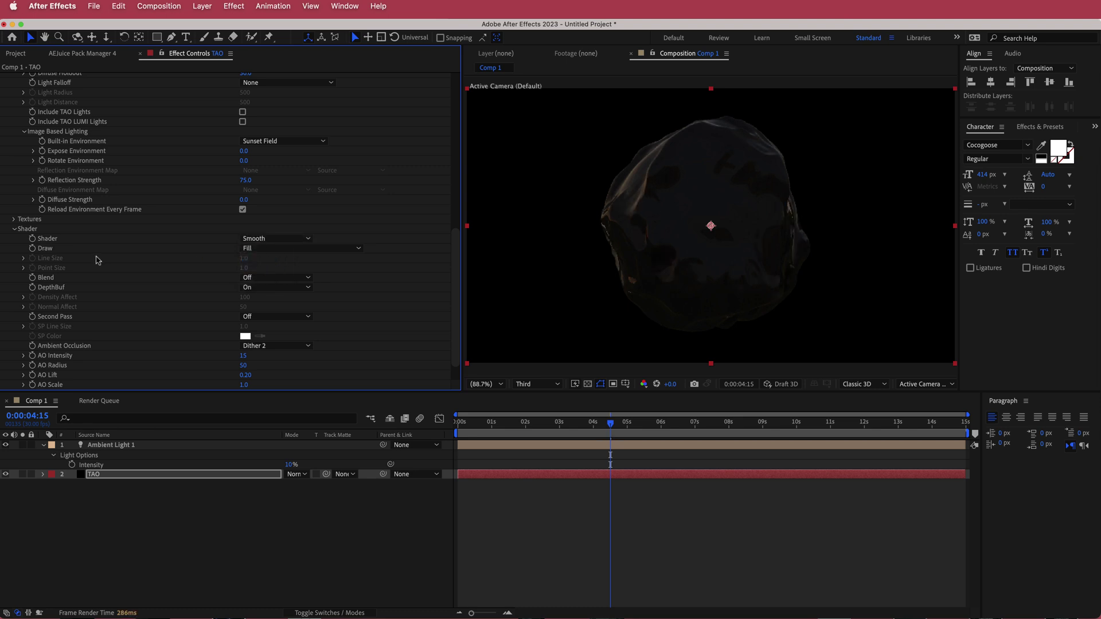
left_click(257, 278)
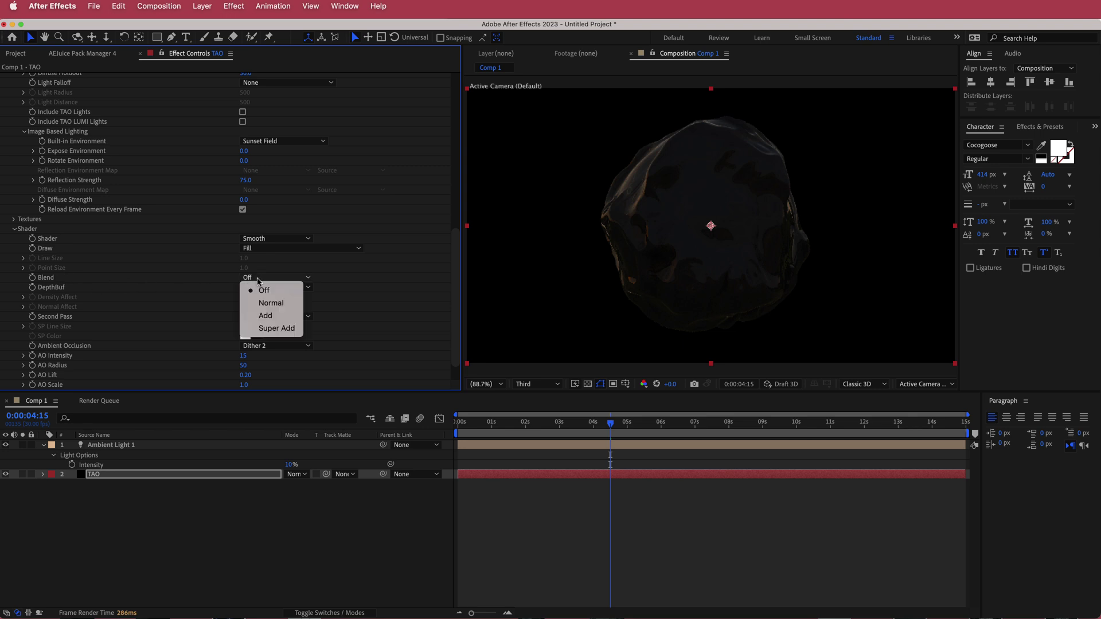
left_click(292, 316)
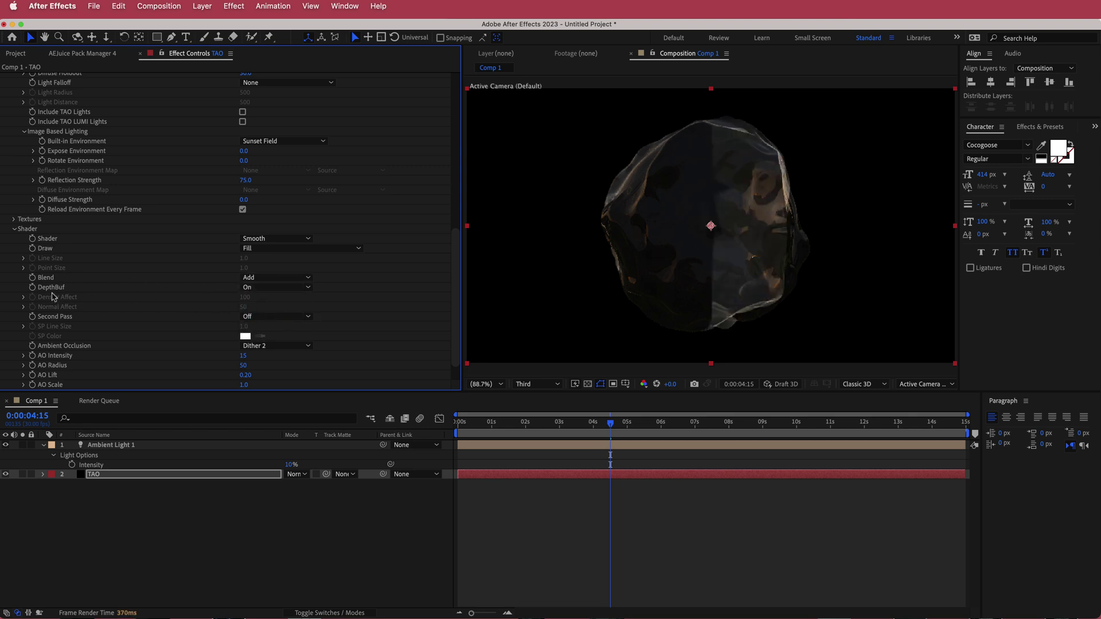
left_click(261, 288)
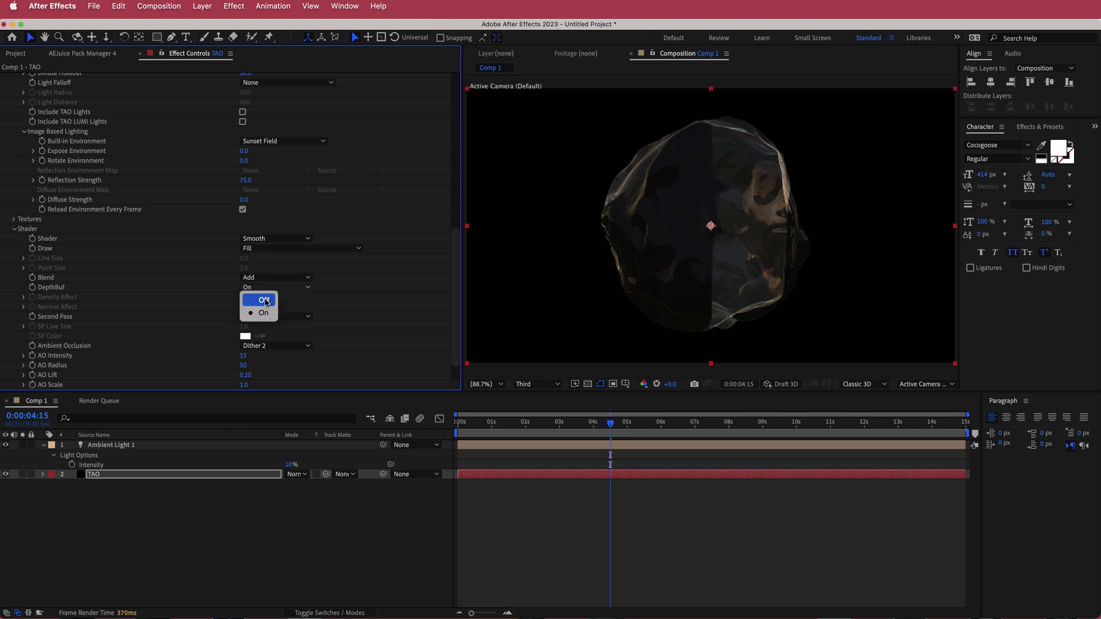
left_click(266, 302)
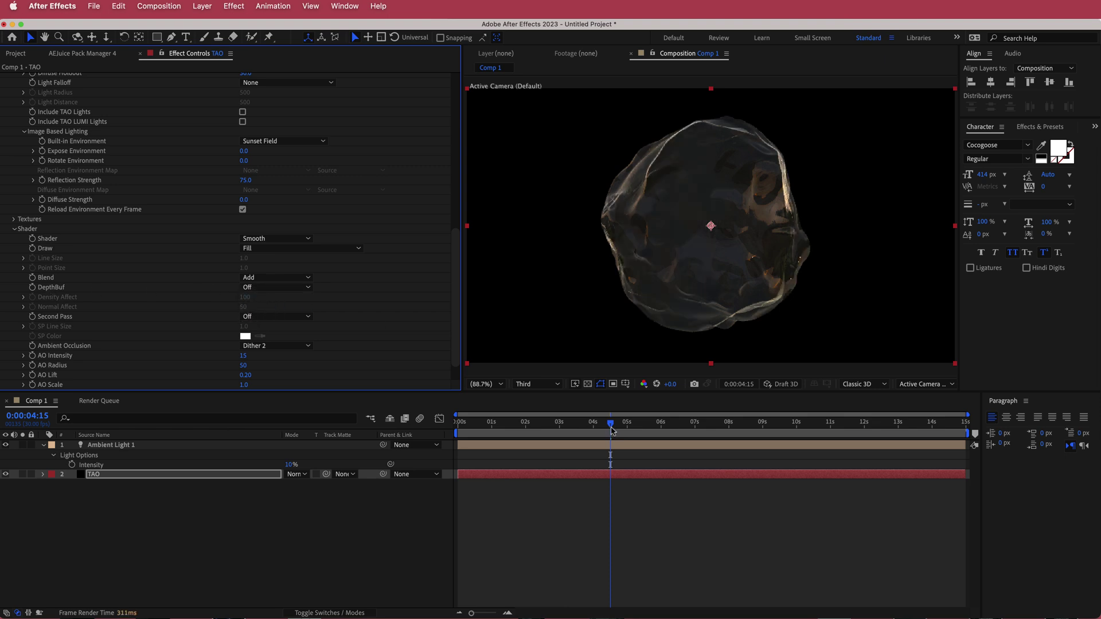
Scrub back through the timeline and collapse Ambient Light 1 to preview the sphere.
left_click_drag(611, 430, 548, 428)
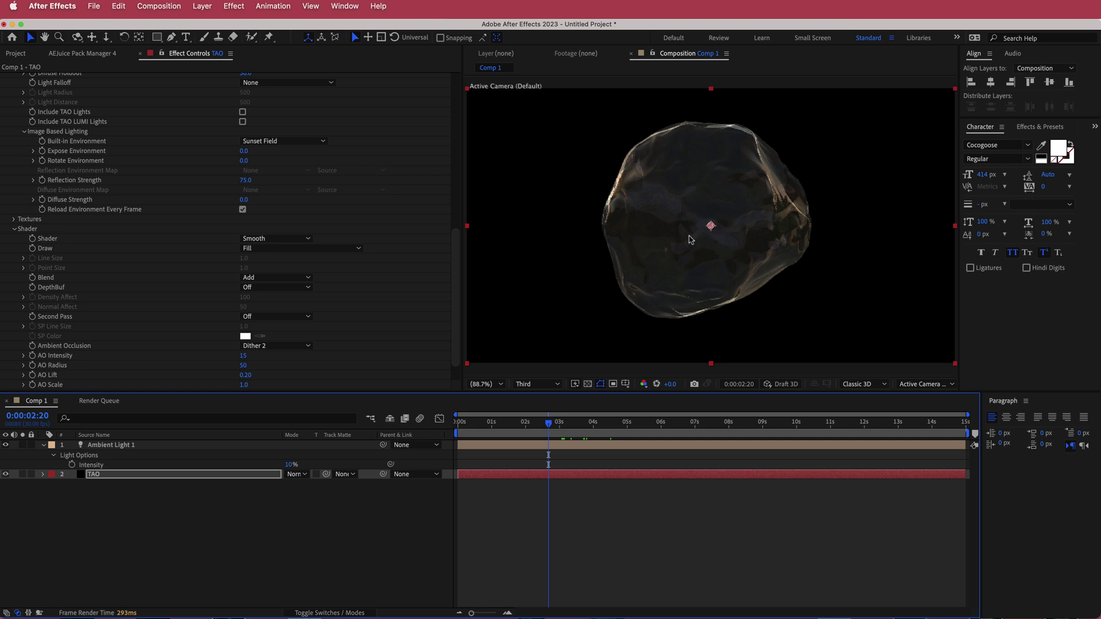
left_click(43, 446)
left_click_drag(549, 424, 523, 429)
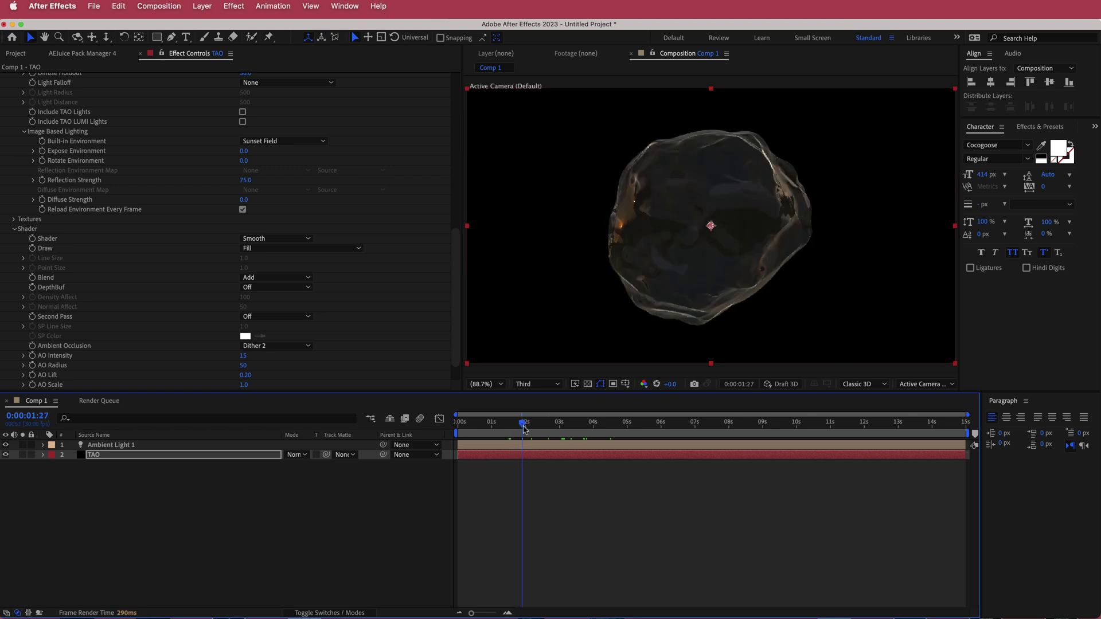
Add an adjustment layer with Hue/Saturation and raise Master Saturation to 37.
right_click(370, 452)
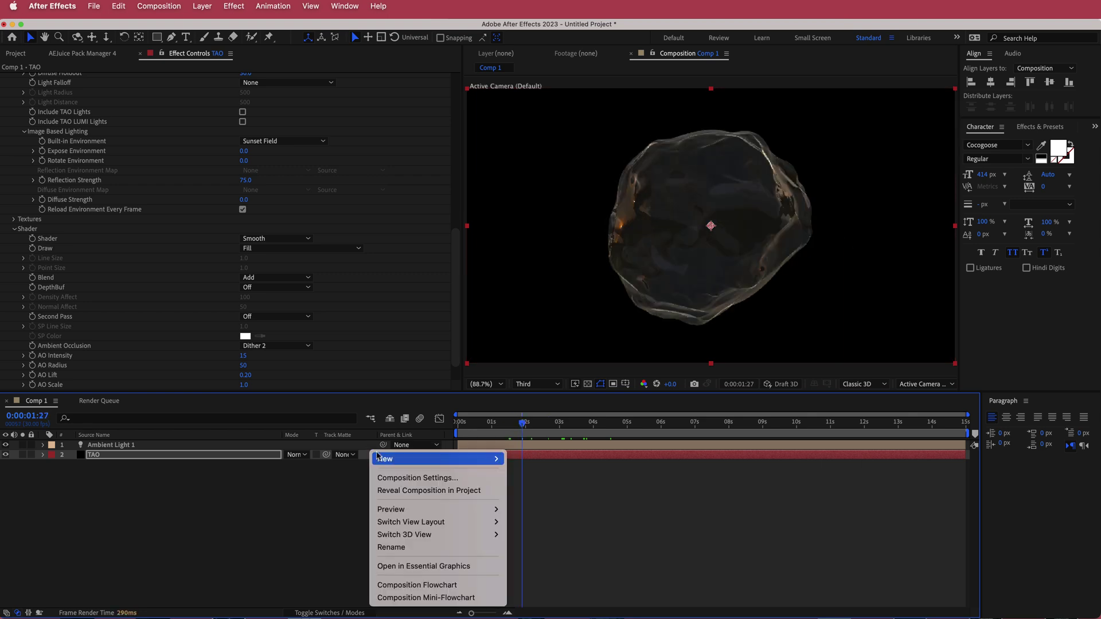
mouse_move(487, 459)
left_click(568, 555)
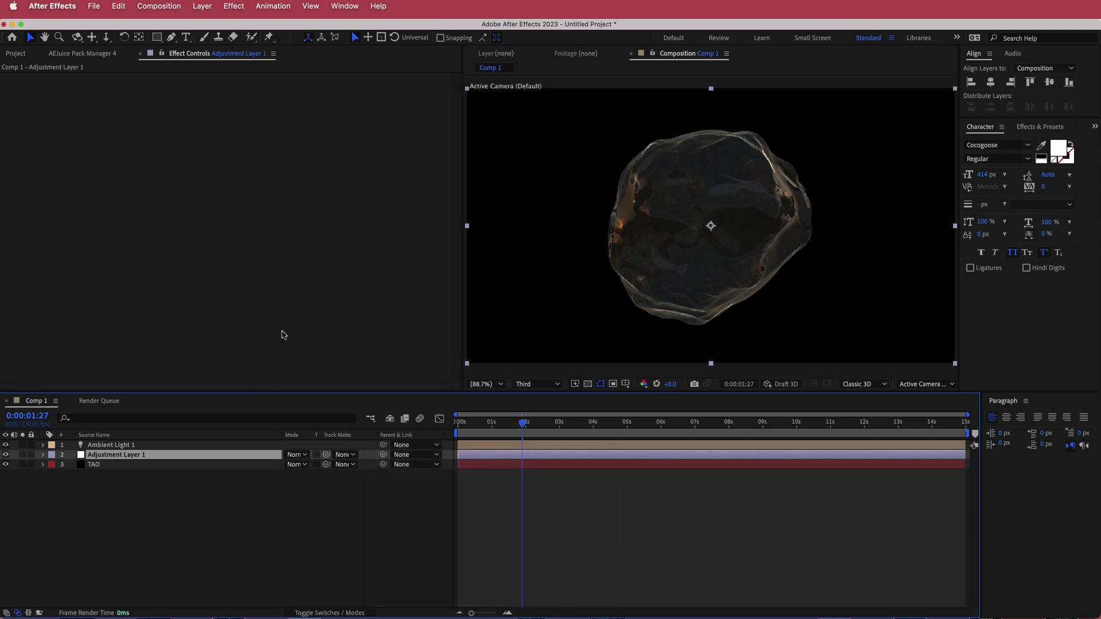
key("ctrl+space")
type("hue")
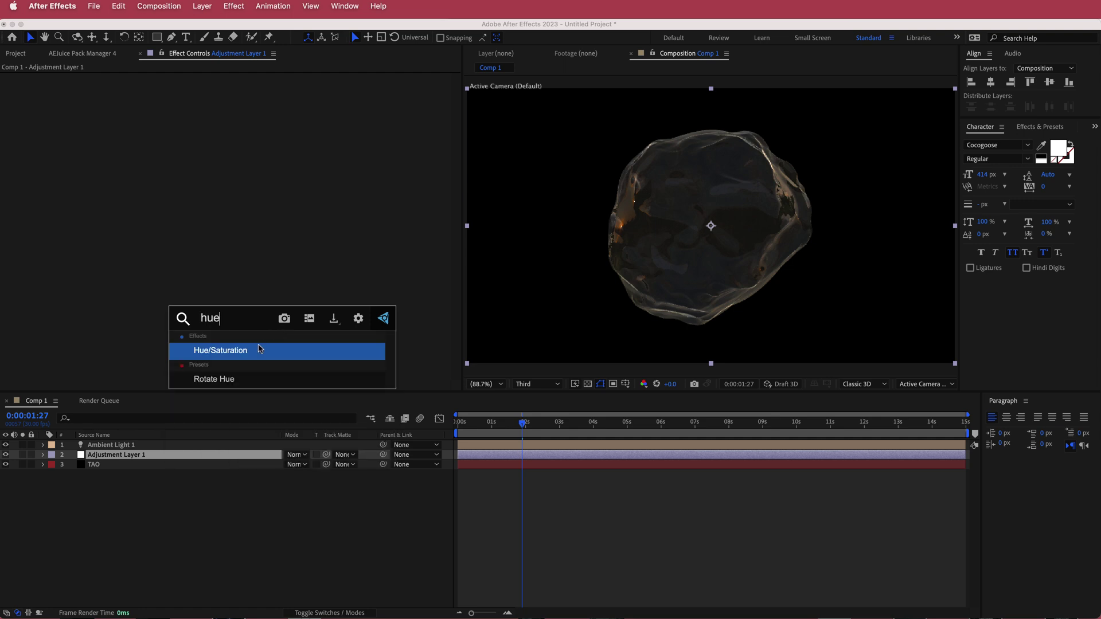
left_click(247, 352)
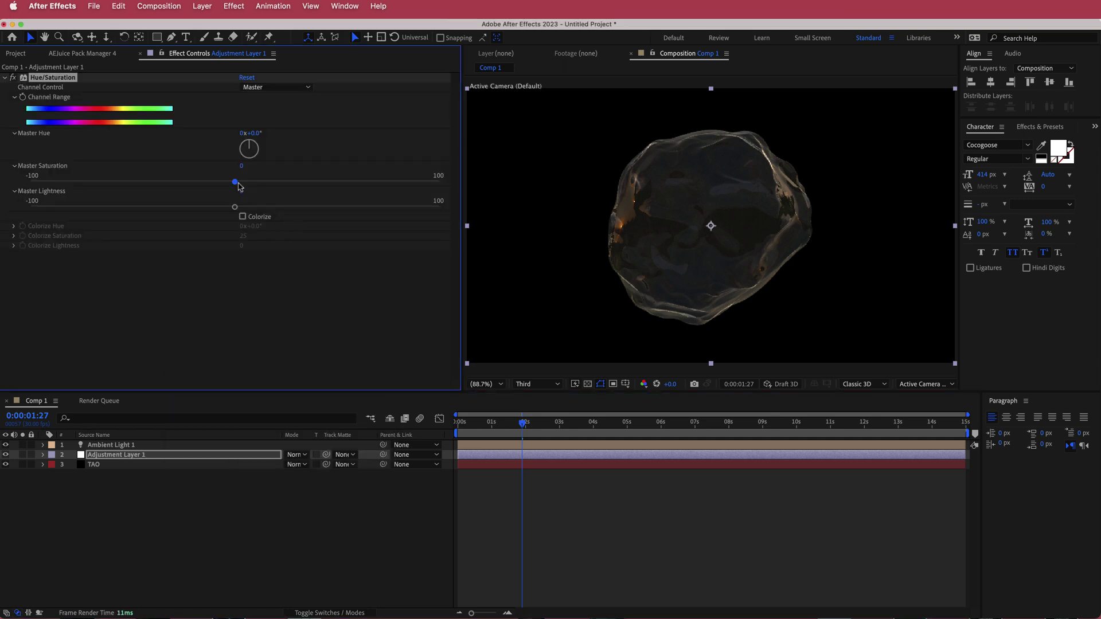
left_click_drag(234, 182, 301, 184)
left_click_drag(300, 182, 314, 187)
Add a second adjustment layer with a Noise effect at 10% Amount of Noise.
right_click(368, 451)
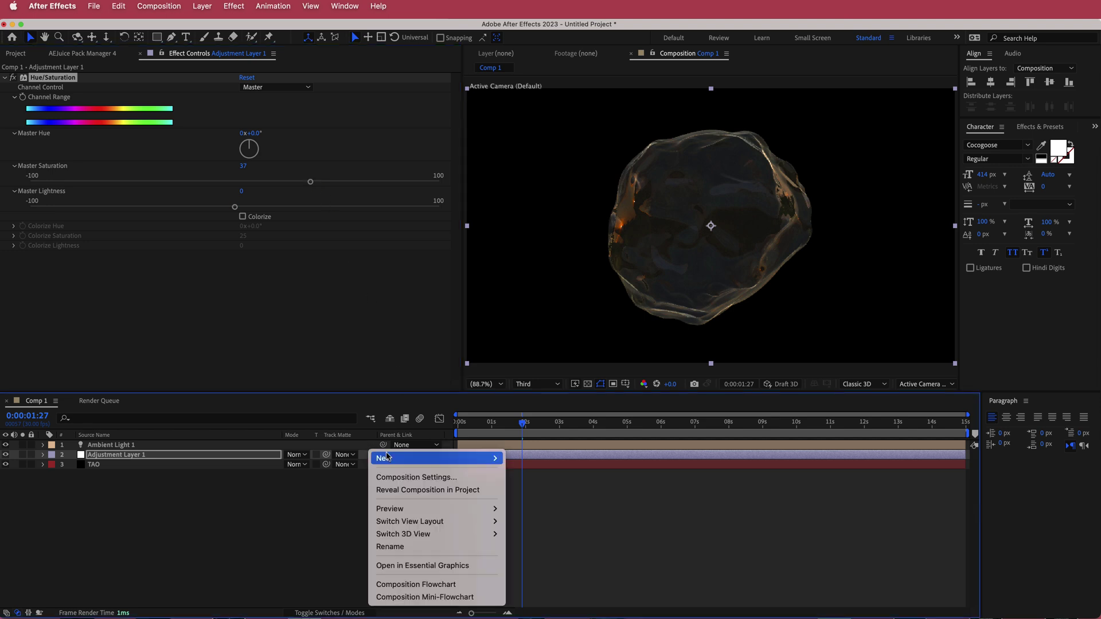
mouse_move(400, 459)
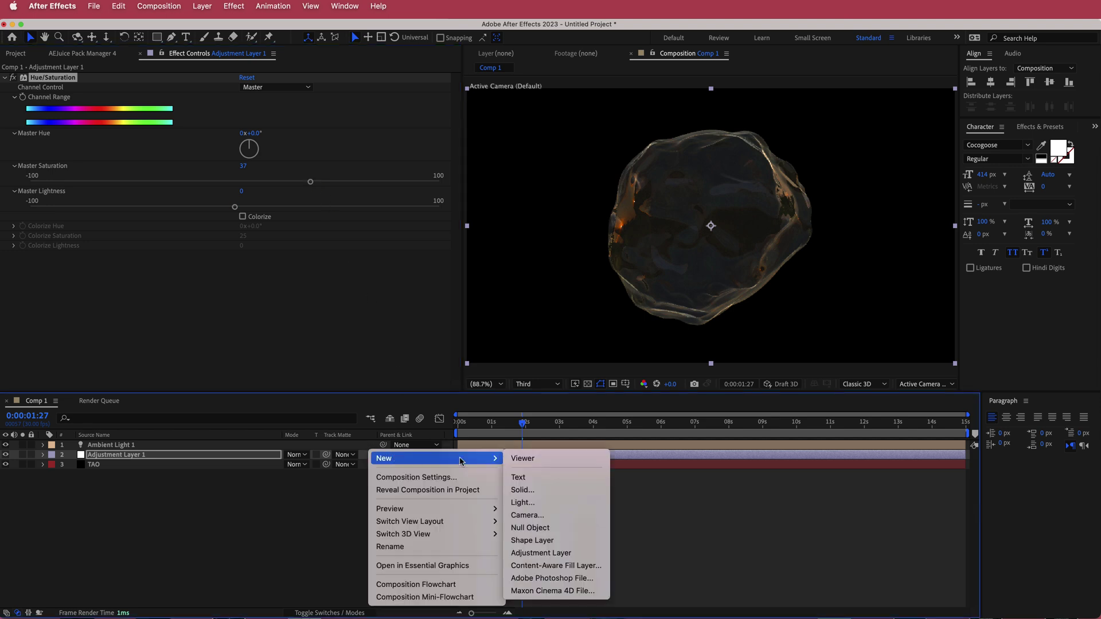
left_click(555, 553)
key("ctrl+space")
type("noise")
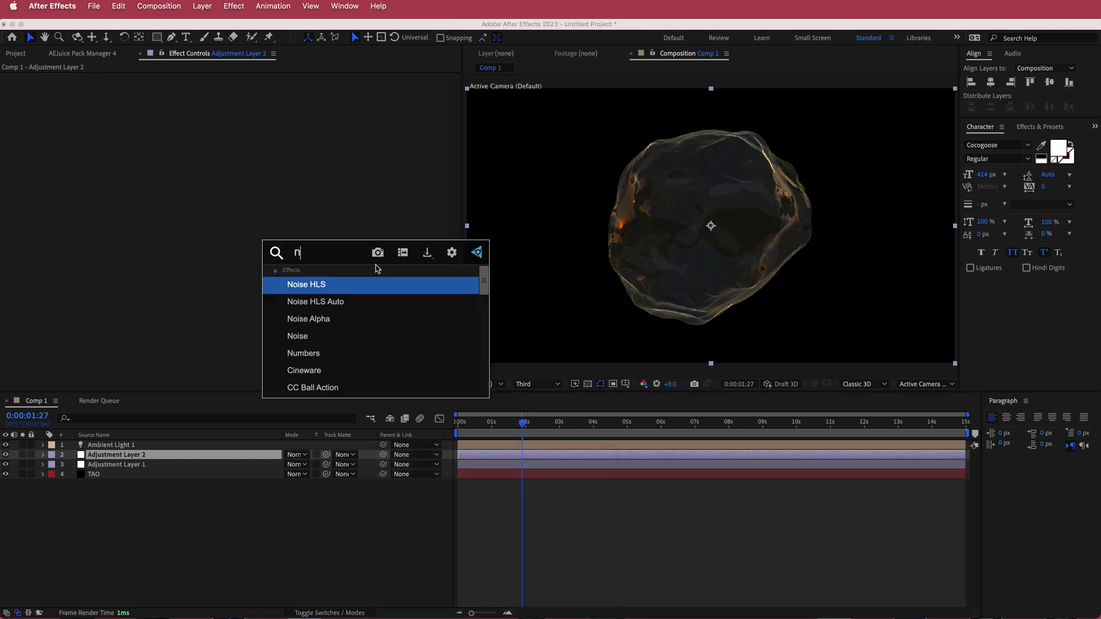
key("Down")
key("Down")
key("Down")
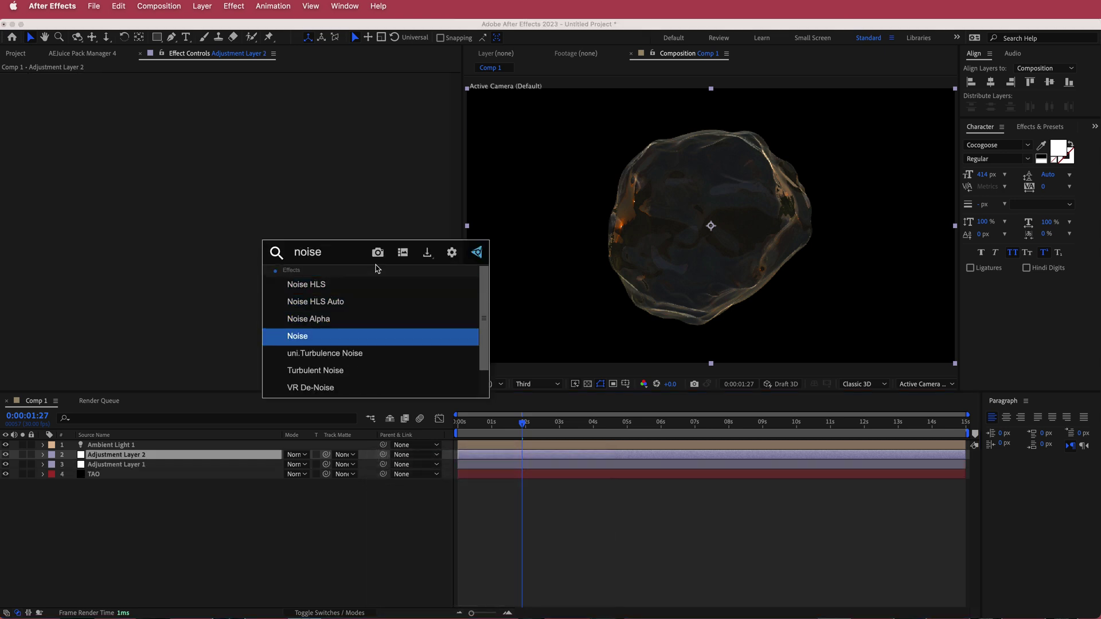
key("Return")
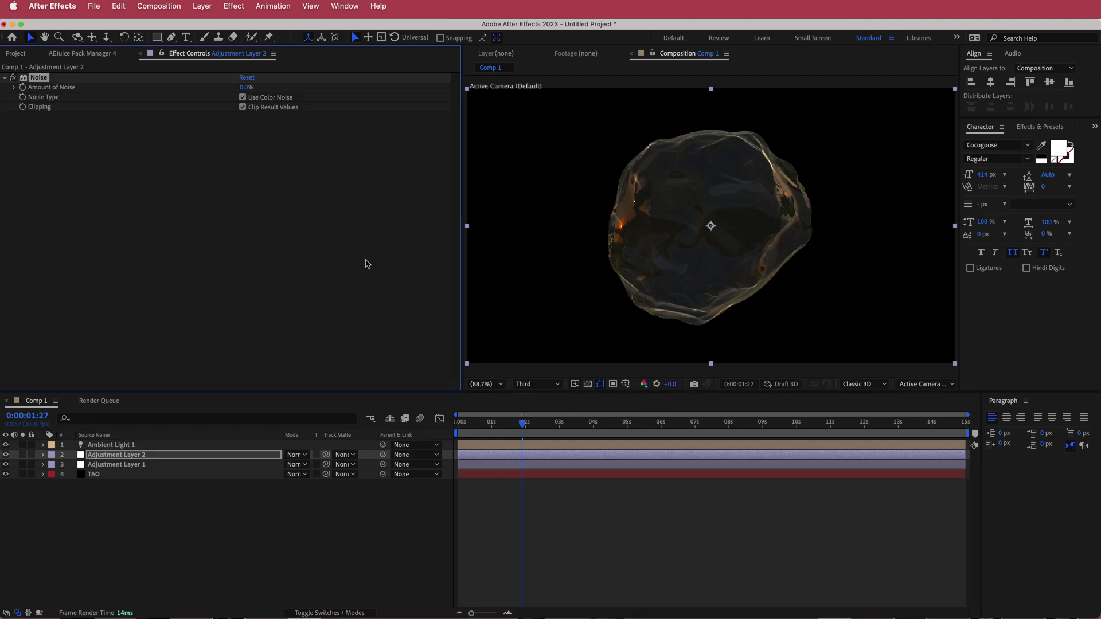
left_click(246, 88)
key("Return")
Move back to around one second and select the TAO layer to show its effects.
left_click(522, 425)
left_click_drag(522, 424, 497, 425)
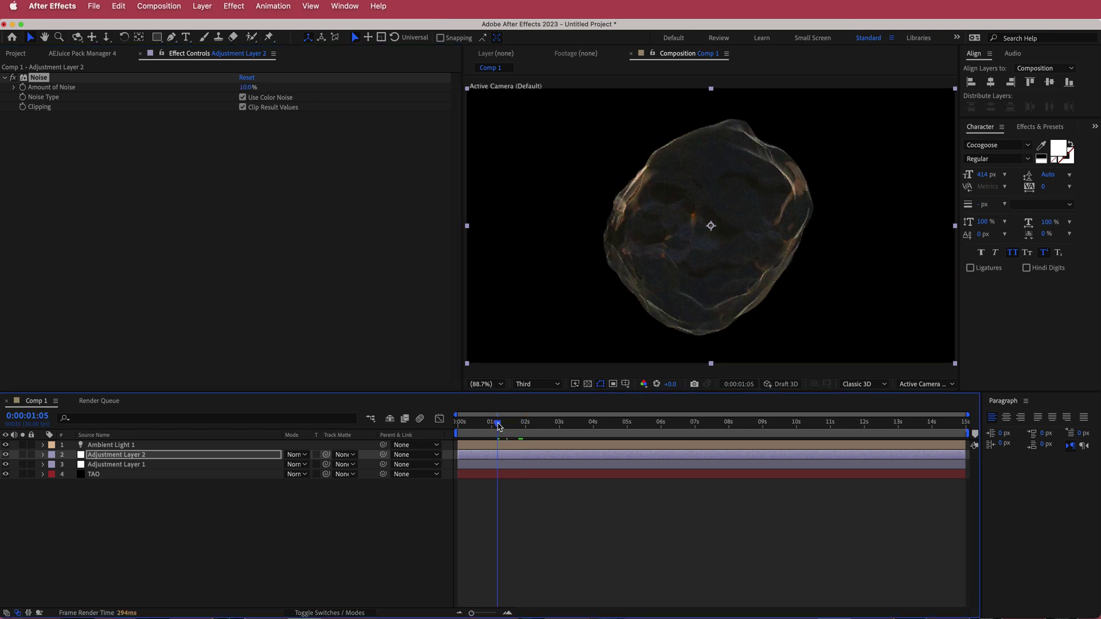
left_click(140, 475)
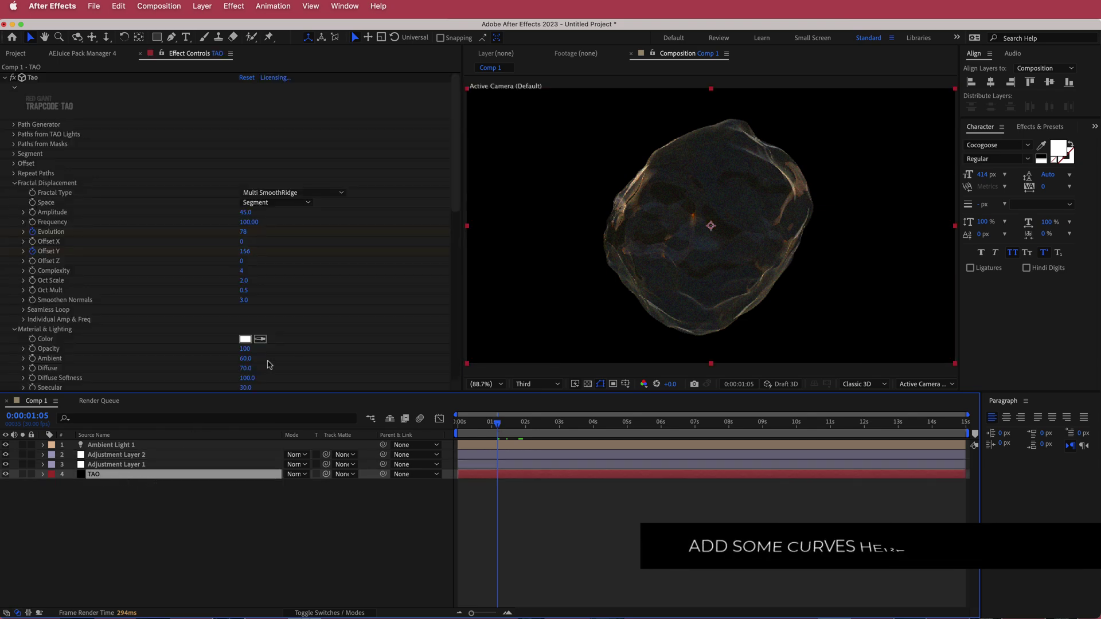
Apply Curves to TAO and bend the RGB curve into a contrast S-curve.
key("ctrl+space")
type("curv")
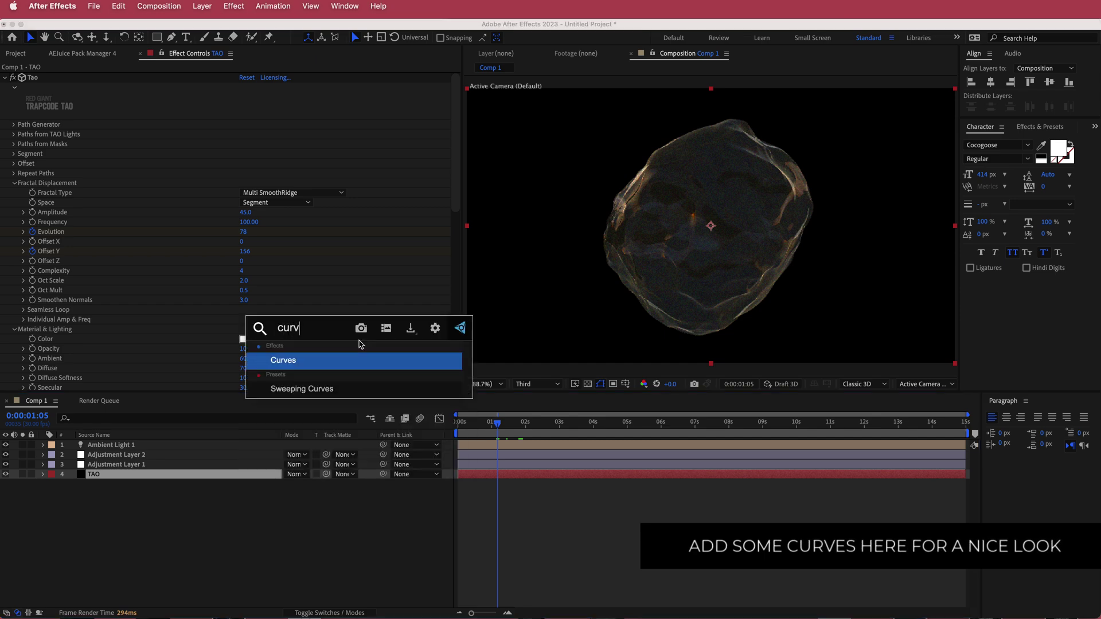
key("Return")
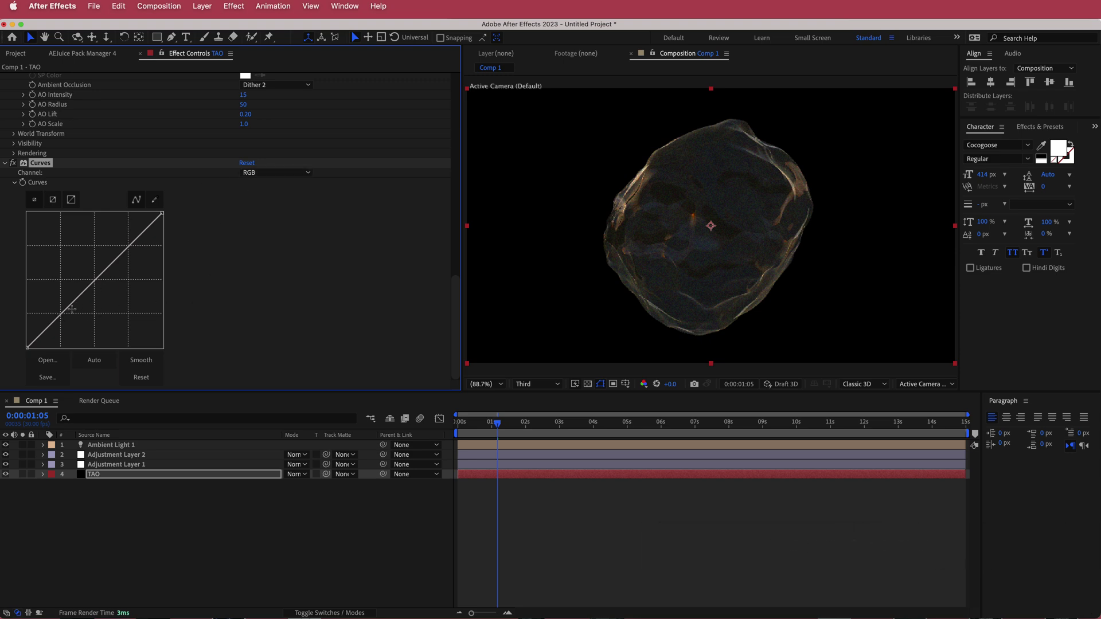
left_click_drag(61, 314, 72, 315)
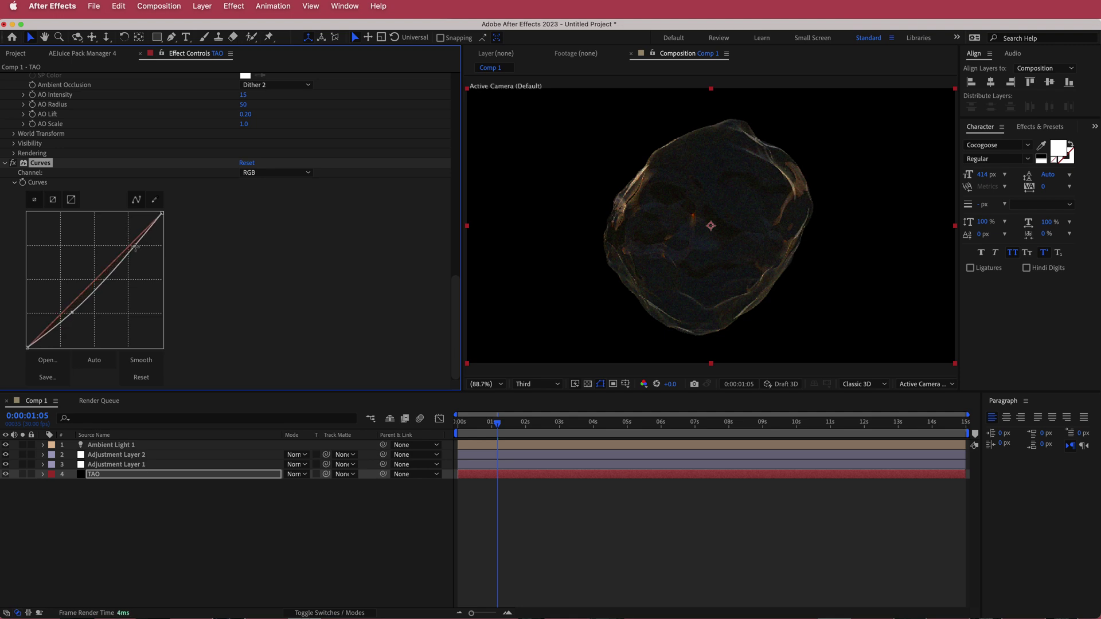
left_click_drag(136, 247, 121, 245)
Switch the Curves channel to Red and raise the red curve for an orange-red glow.
left_click(271, 174)
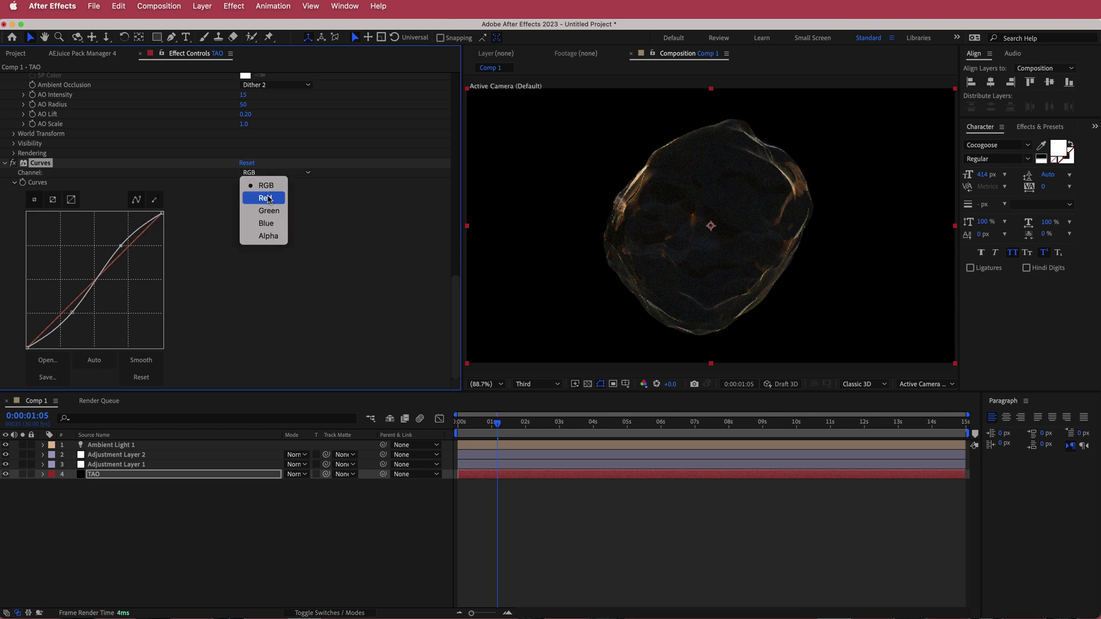
left_click(265, 198)
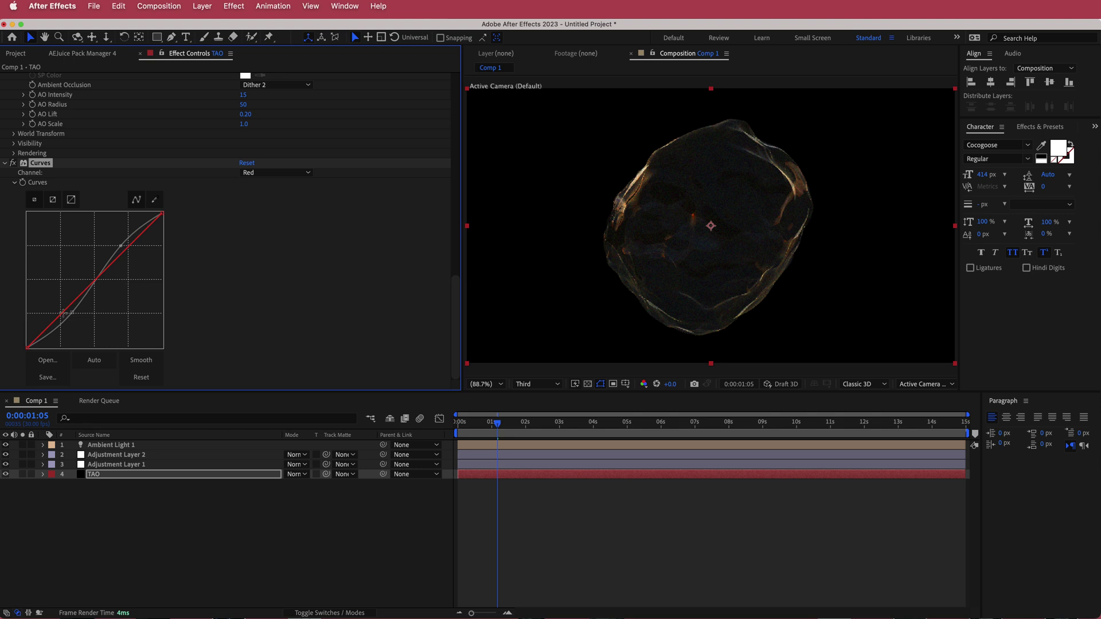
left_click_drag(60, 315, 60, 310)
left_click_drag(129, 240, 115, 243)
left_click_drag(60, 310, 64, 313)
Create a new solid named BG and move it beneath the TAO layer.
right_click(368, 500)
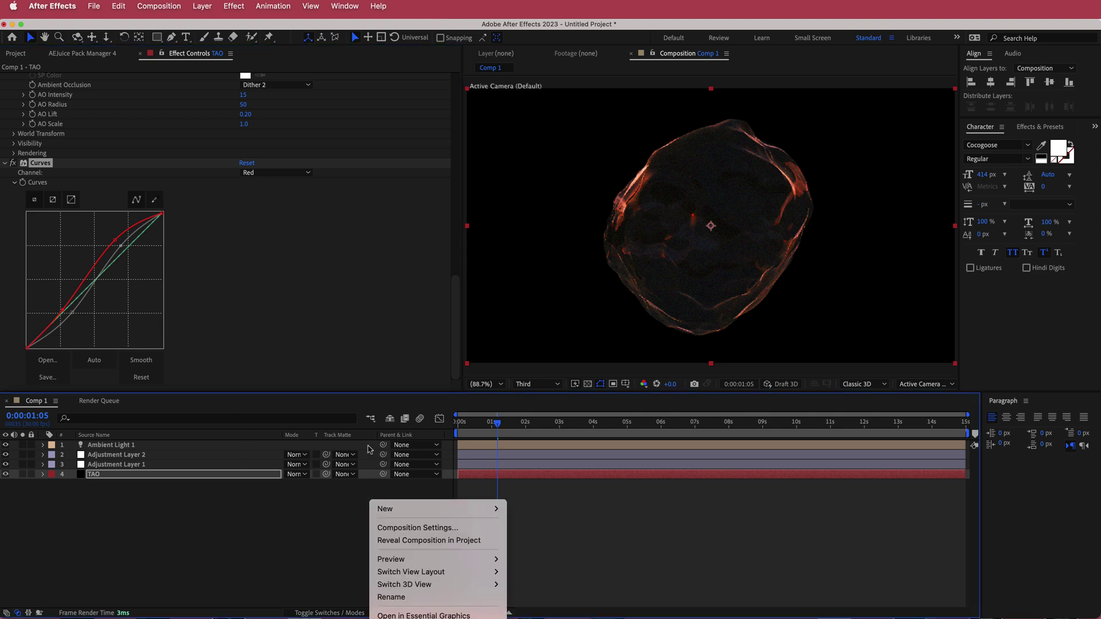
right_click(368, 446)
mouse_move(384, 456)
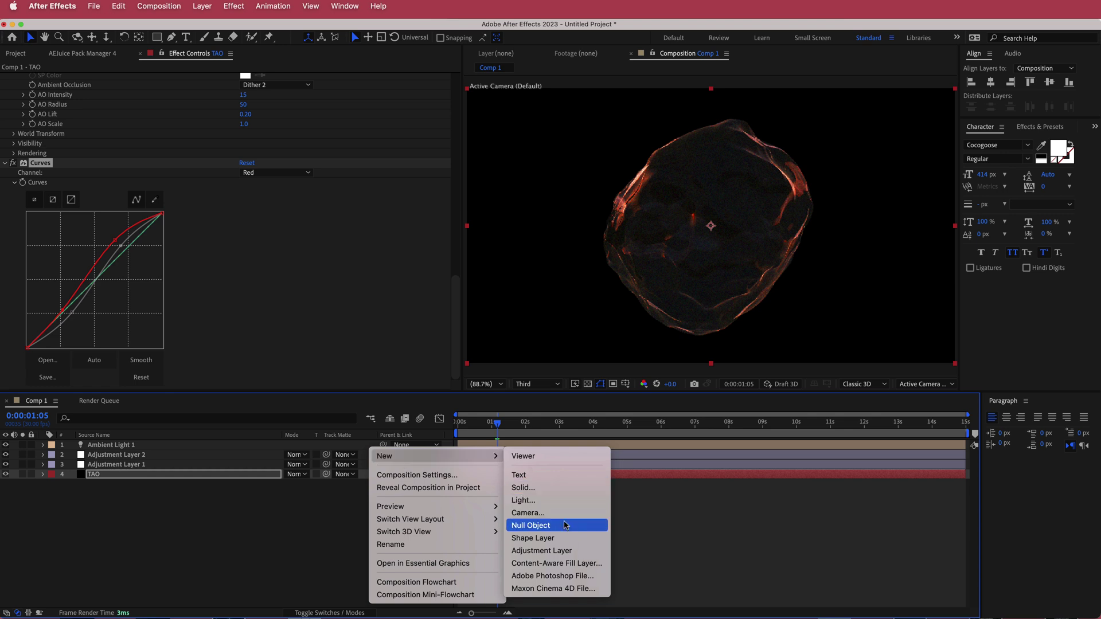
left_click(549, 488)
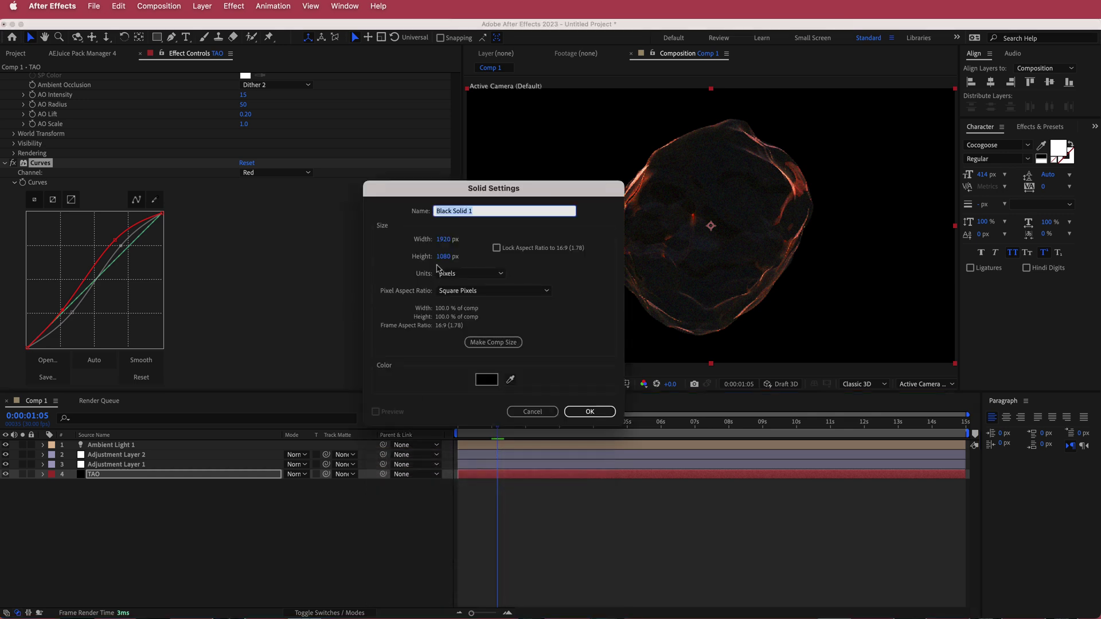
type("BG")
key("Return")
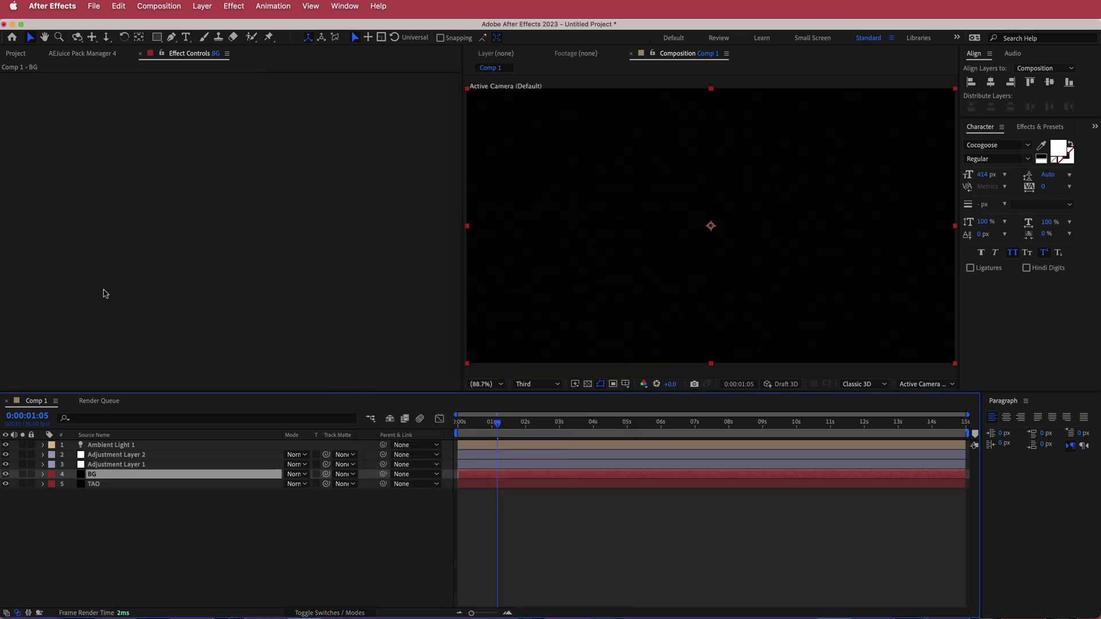
left_click_drag(111, 469, 110, 499)
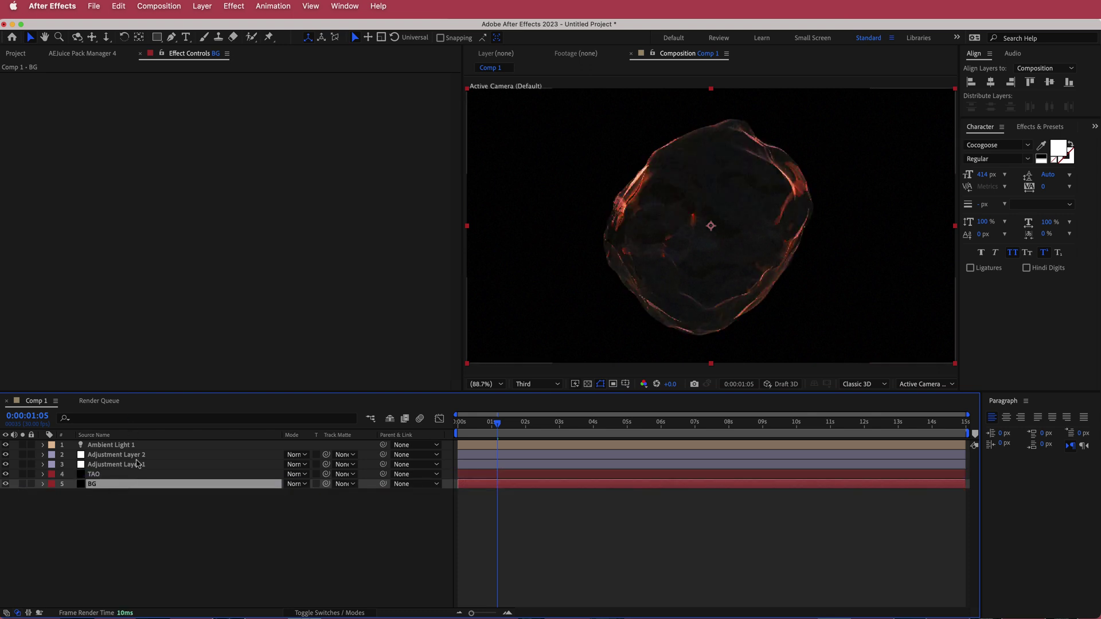
Apply Gradient Ramp to BG with Ramp Shape set to Radial Ramp, and zoom out to show the frame.
key("ctrl+space")
type("ram")
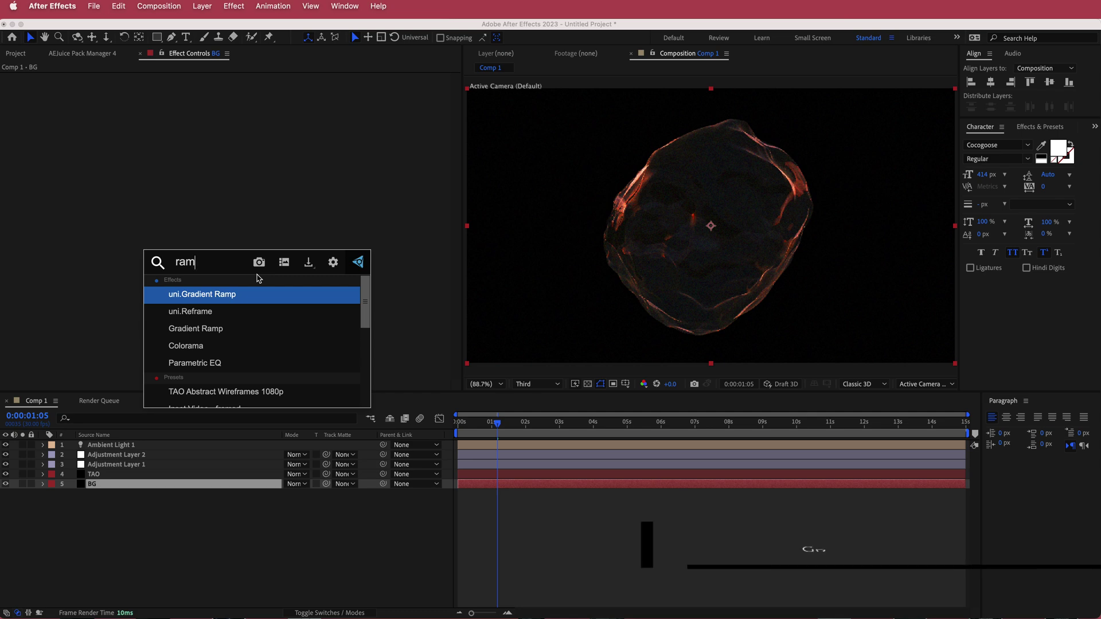
key("Down")
key("Down")
key("Return")
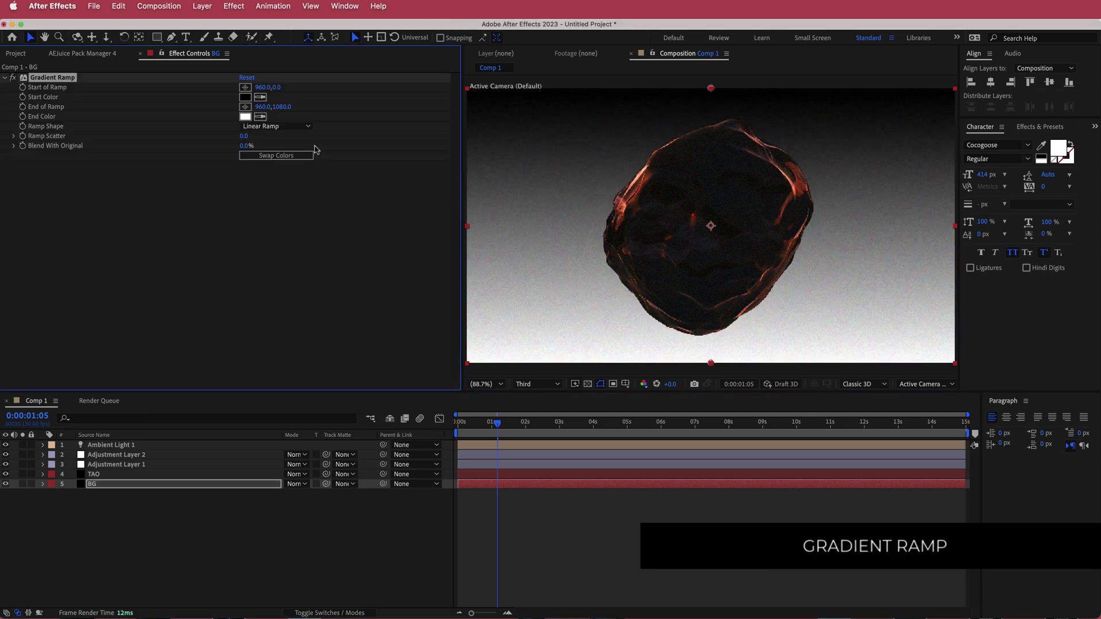
left_click(285, 126)
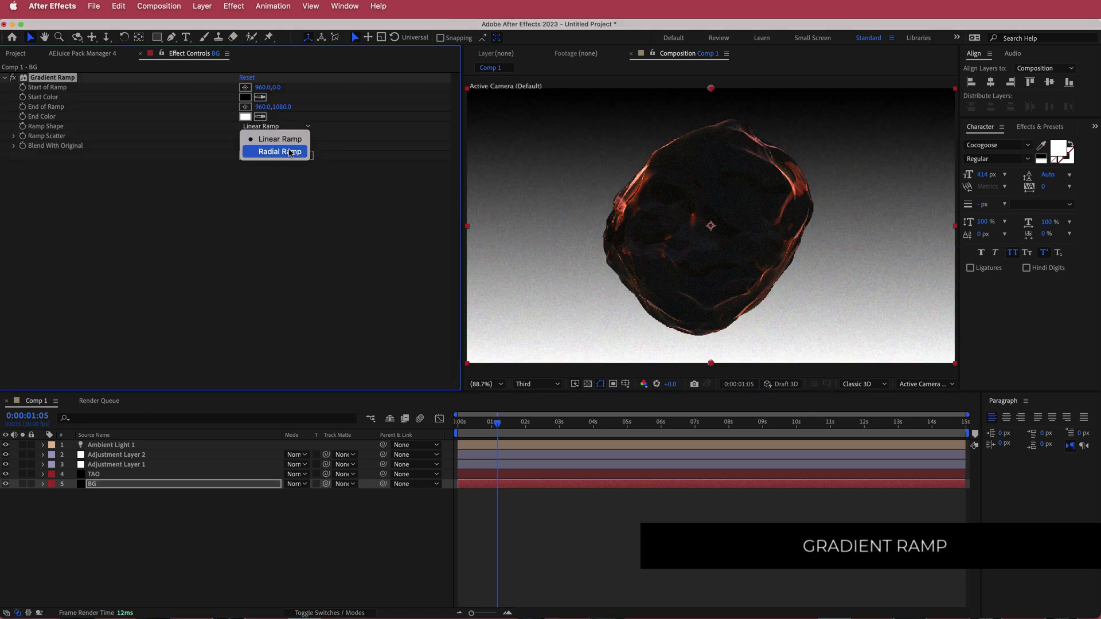
left_click(290, 151)
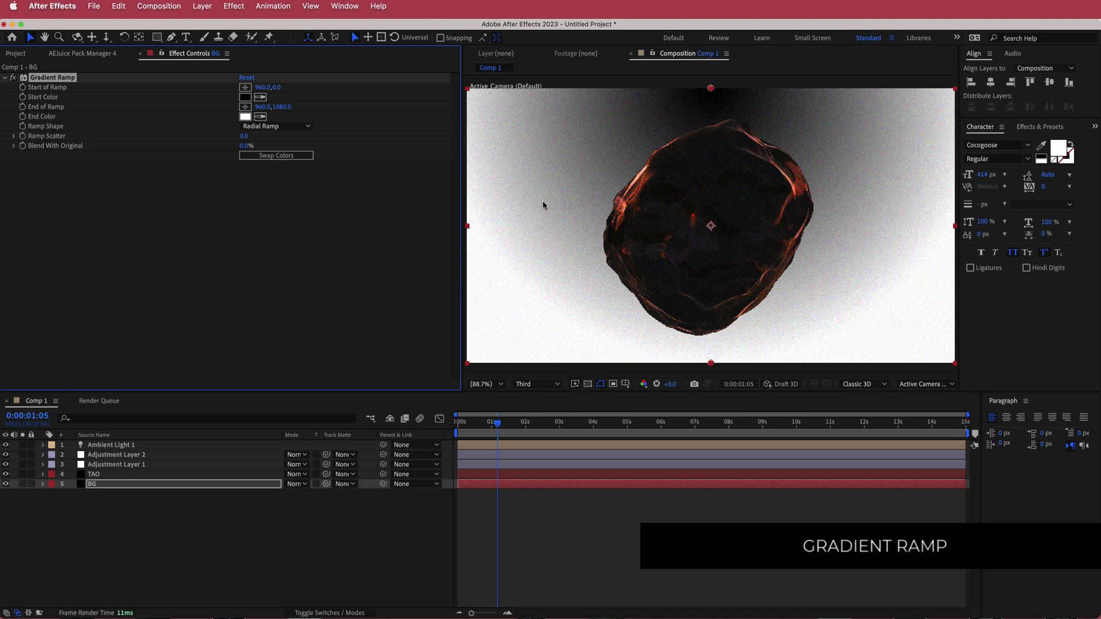
key("comma")
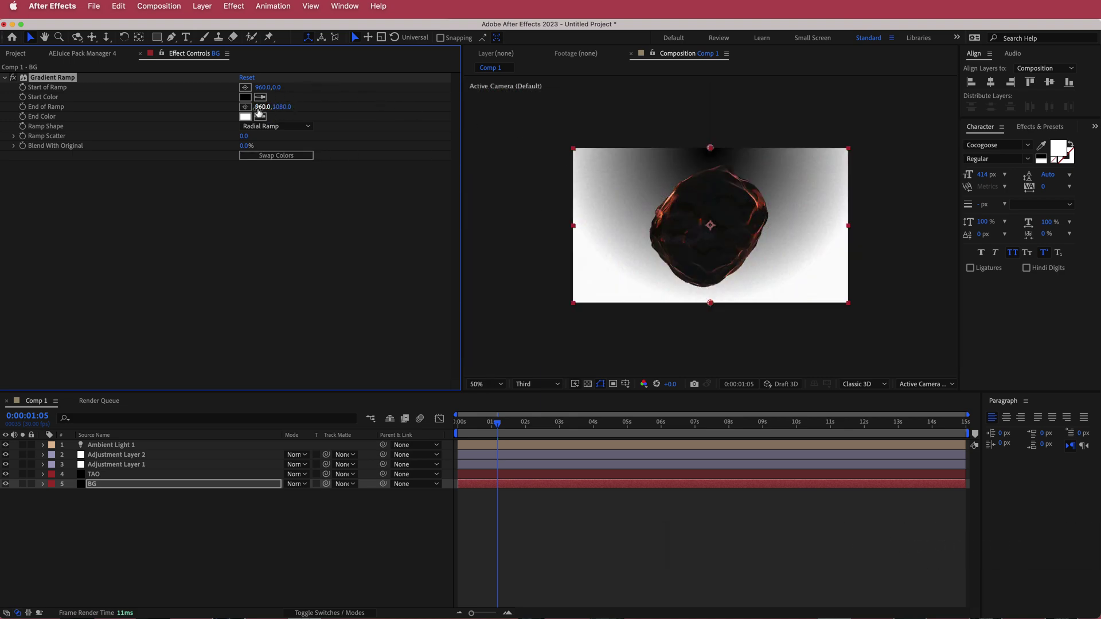
Switch to Color Hunt and copy the dark grey #434242 from the grey palette.
key("super+Tab")
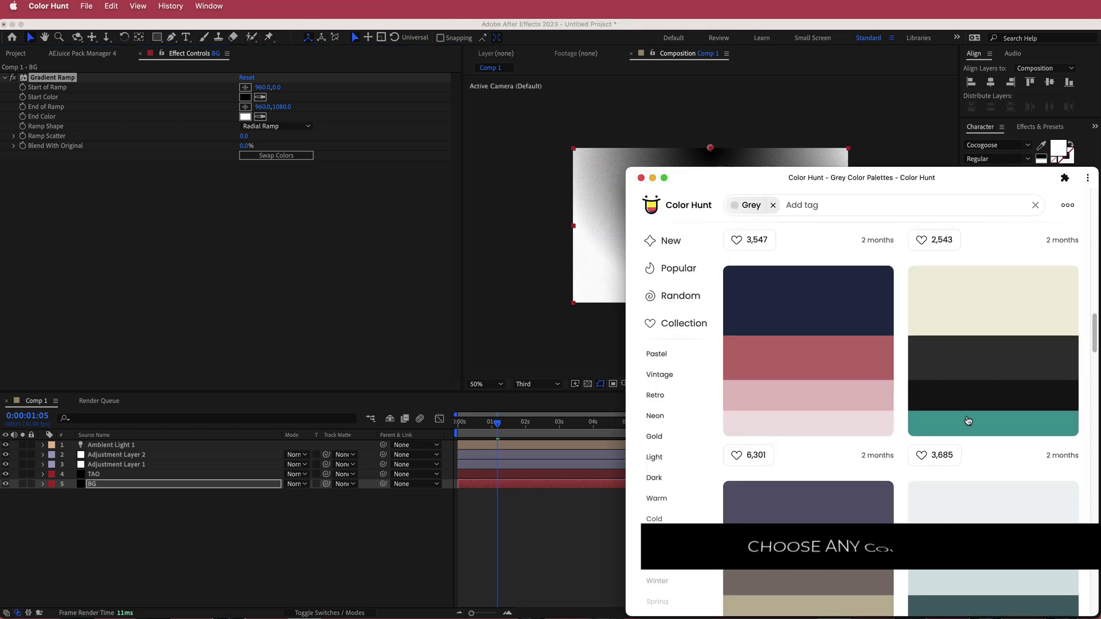
mouse_move(928, 371)
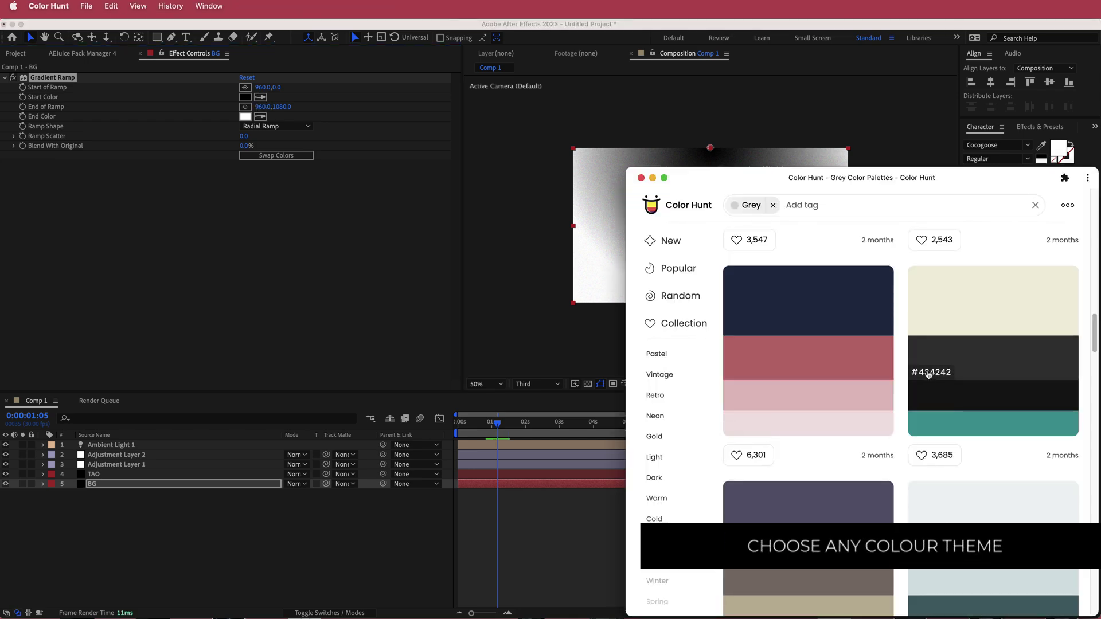
left_click(930, 374)
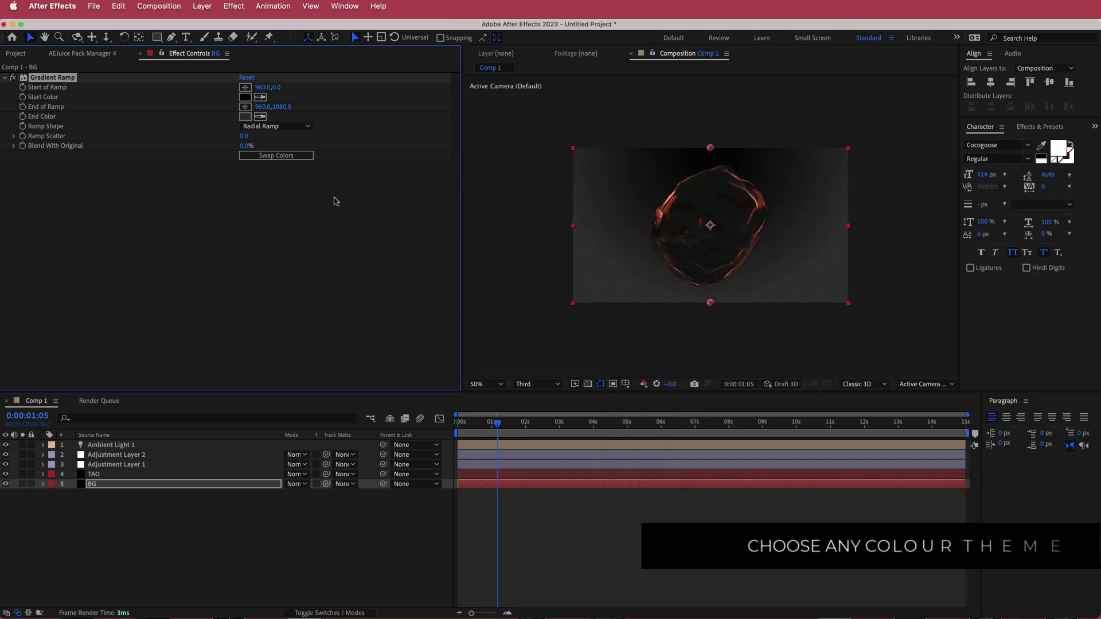
Swap the gradient colours and place the End of Ramp point below the frame.
left_click(332, 200)
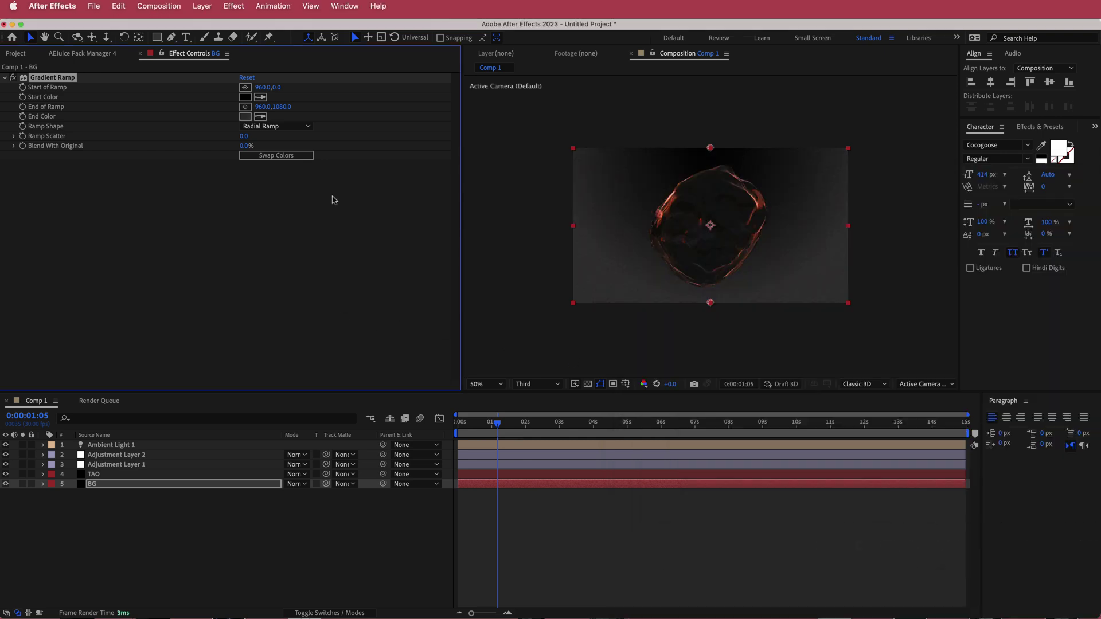
left_click(284, 155)
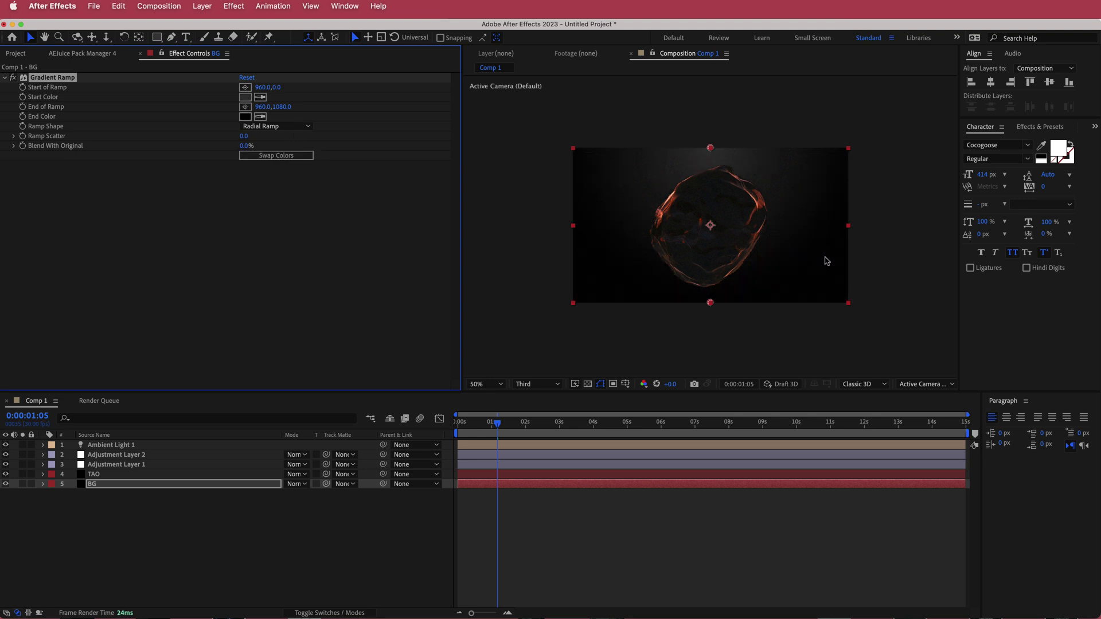
left_click(245, 107)
left_click(705, 315)
left_click_drag(705, 315, 715, 316)
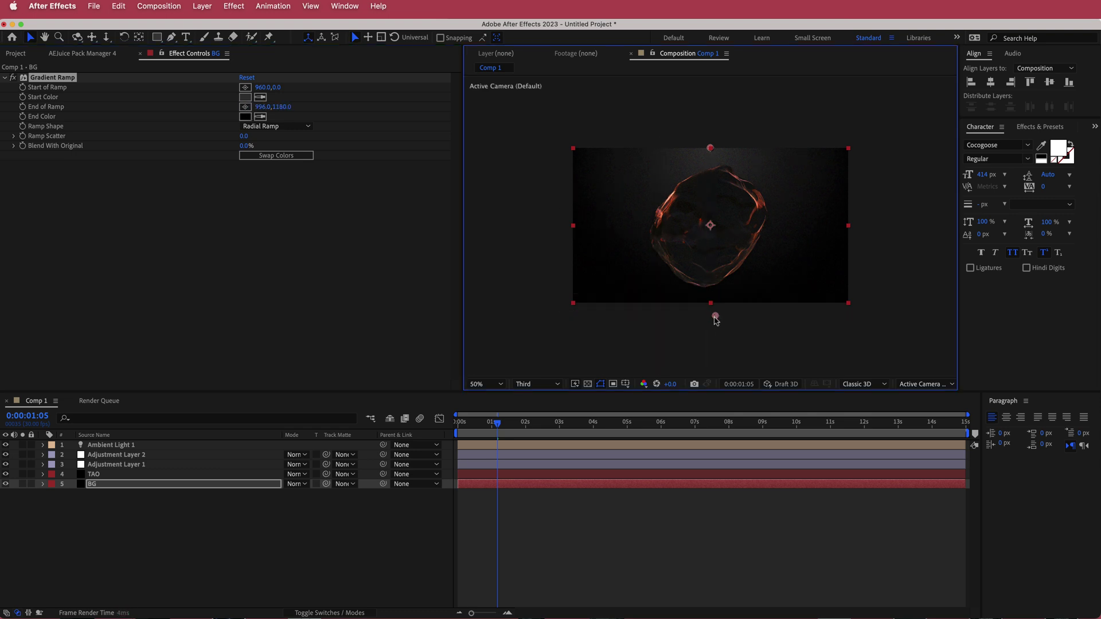
Move the Start of Ramp point above the frame to about 964, -284.
left_click(245, 87)
left_click(705, 99)
mouse_move(705, 101)
left_mouse_down()
mouse_move(710, 122)
mouse_move(721, 107)
mouse_move(710, 98)
mouse_move(711, 110)
left_mouse_up()
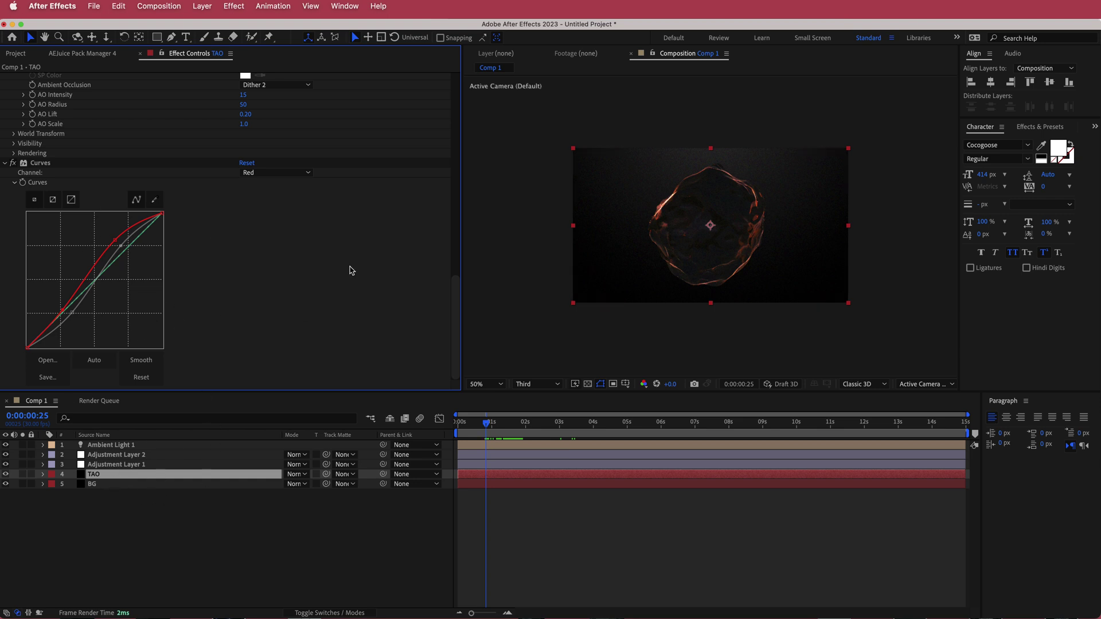
Apply Glow to TAO with Threshold 94.1%, Radius 70 and Intensity 3.
key("ctrl+space")
type("glo")
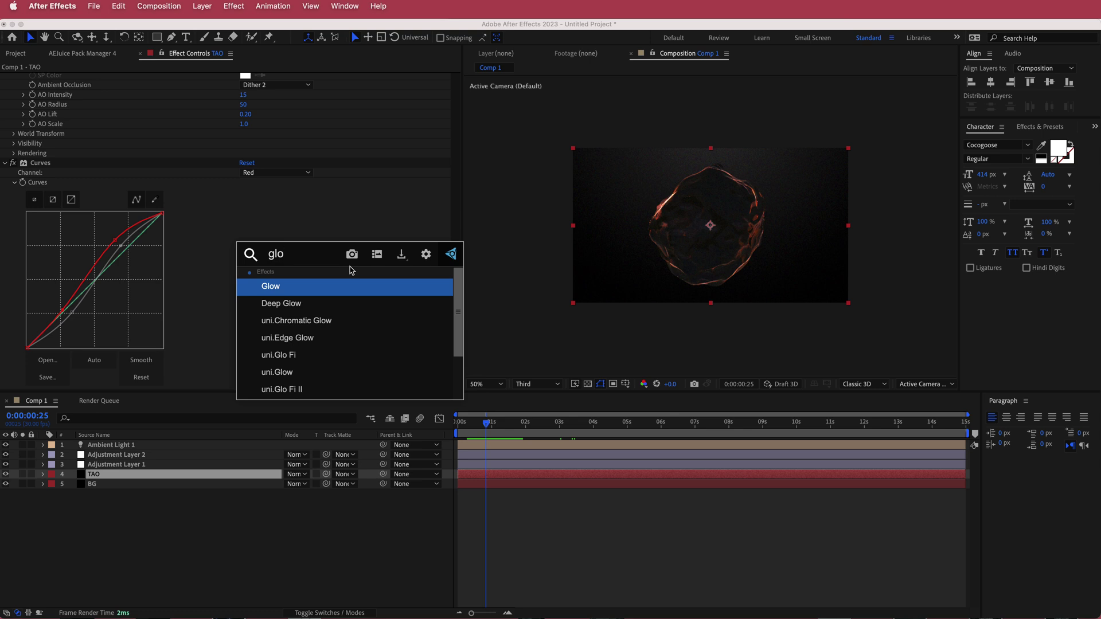
left_click(296, 290)
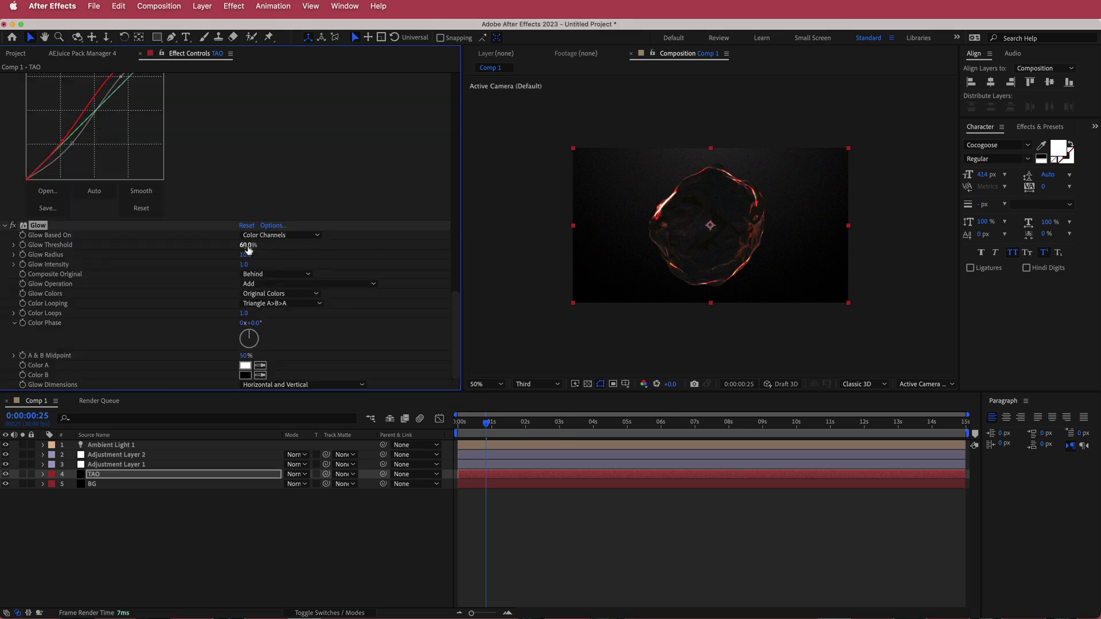
left_click_drag(249, 250, 296, 244)
left_click_drag(245, 255, 293, 254)
left_click(244, 254)
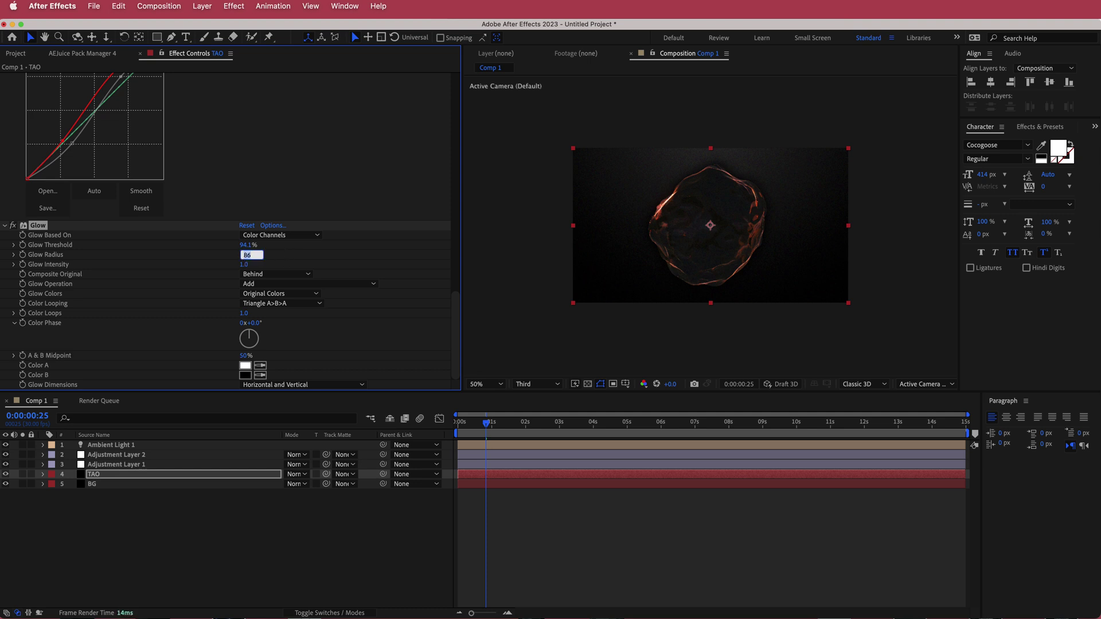
key("Return")
left_click_drag(244, 265, 302, 264)
left_click(242, 265)
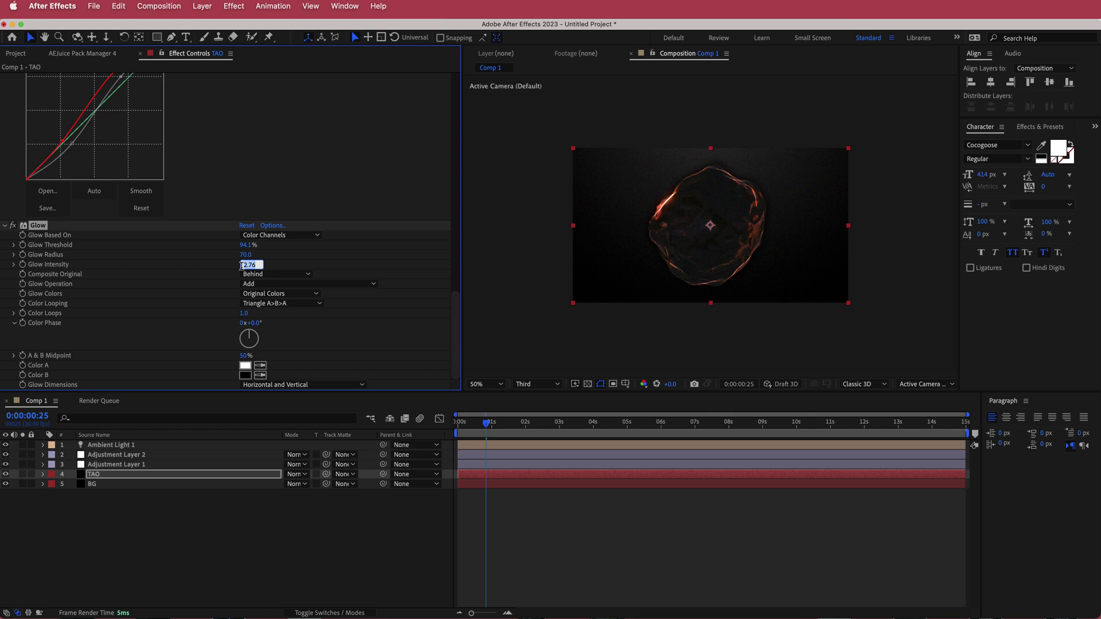
type("3")
key("Return")
Duplicate the Glow and set Glow 2 to Intensity 1, Radius 312, Threshold 100%.
key("super+d")
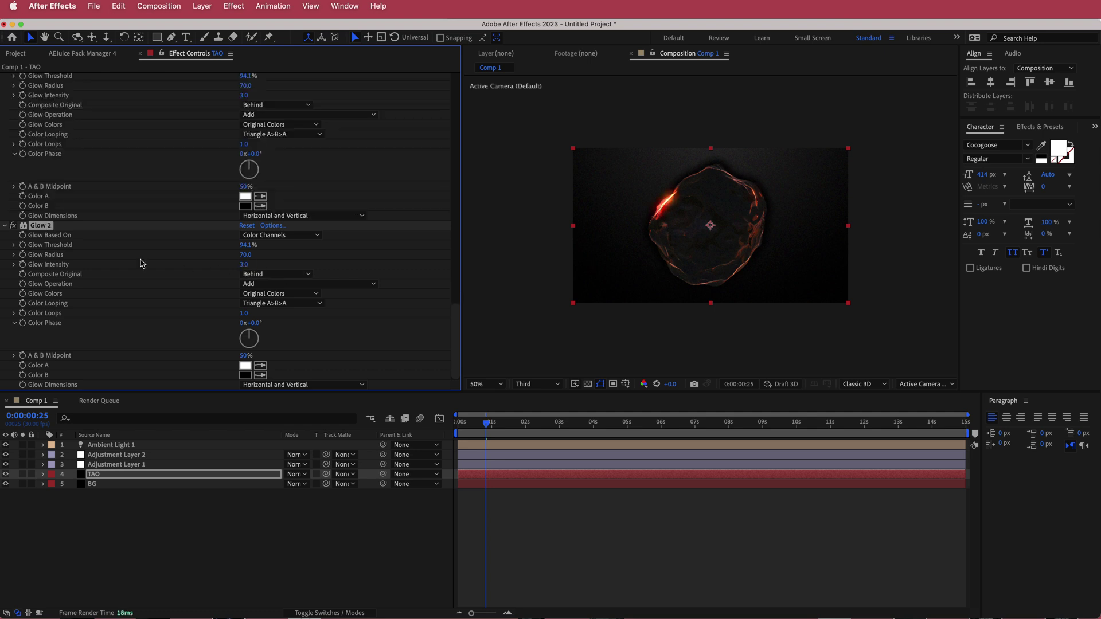
left_click(244, 265)
key("Return")
left_click_drag(245, 254, 418, 252)
left_click_drag(248, 245, 309, 254)
left_click_drag(486, 425, 538, 425)
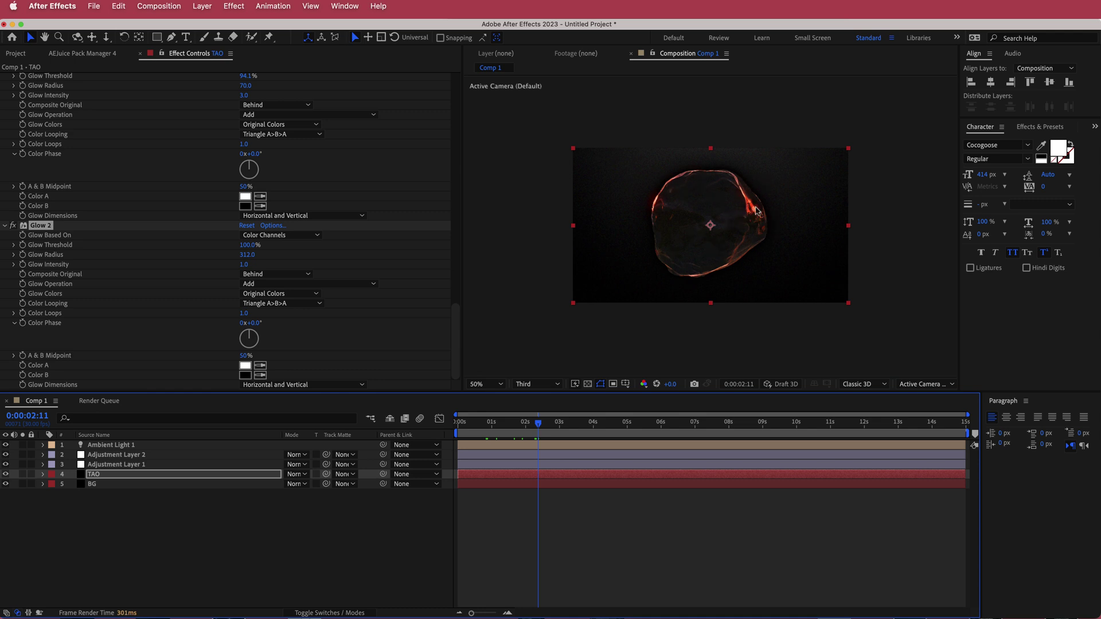
Play the preview, then drag the red Curves points into a steeper S-curve for a redder sphere.
key("space")
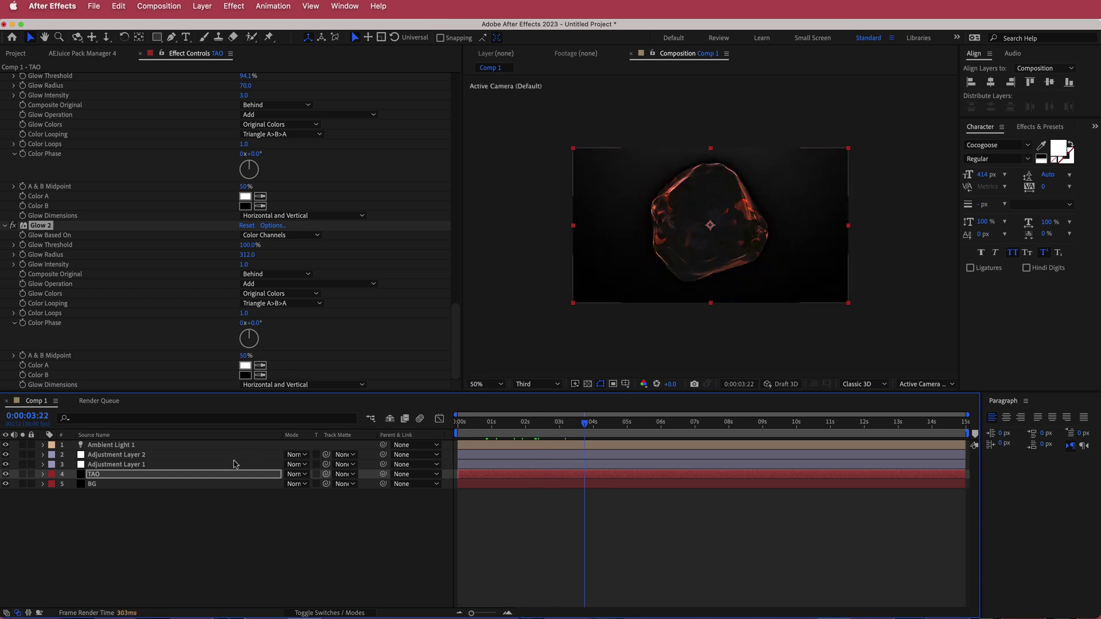
scroll(402, 294, "up", 5)
scroll(402, 294, "up", 3)
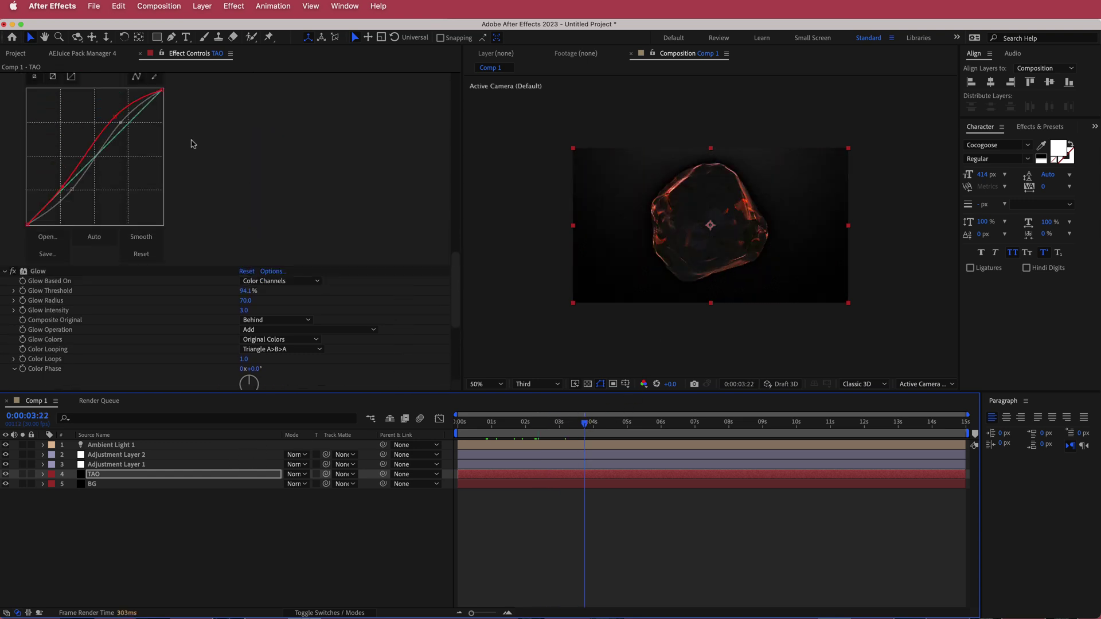
scroll(207, 153, "up", 3)
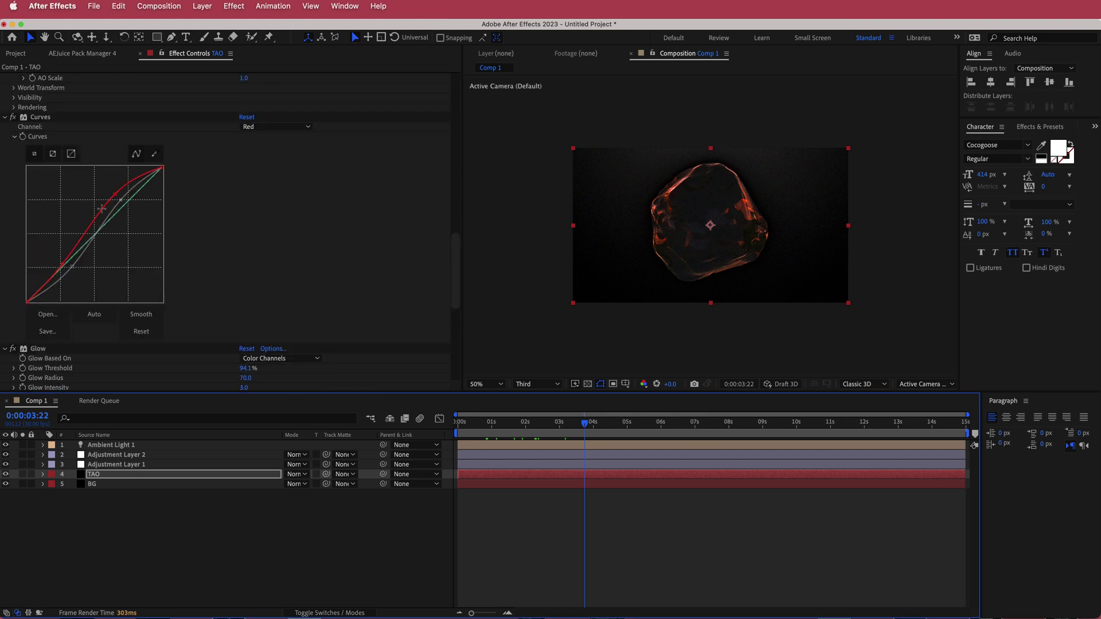
left_click_drag(69, 264, 57, 265)
mouse_move(116, 195)
left_mouse_down()
mouse_move(136, 205)
mouse_move(126, 191)
left_mouse_up()
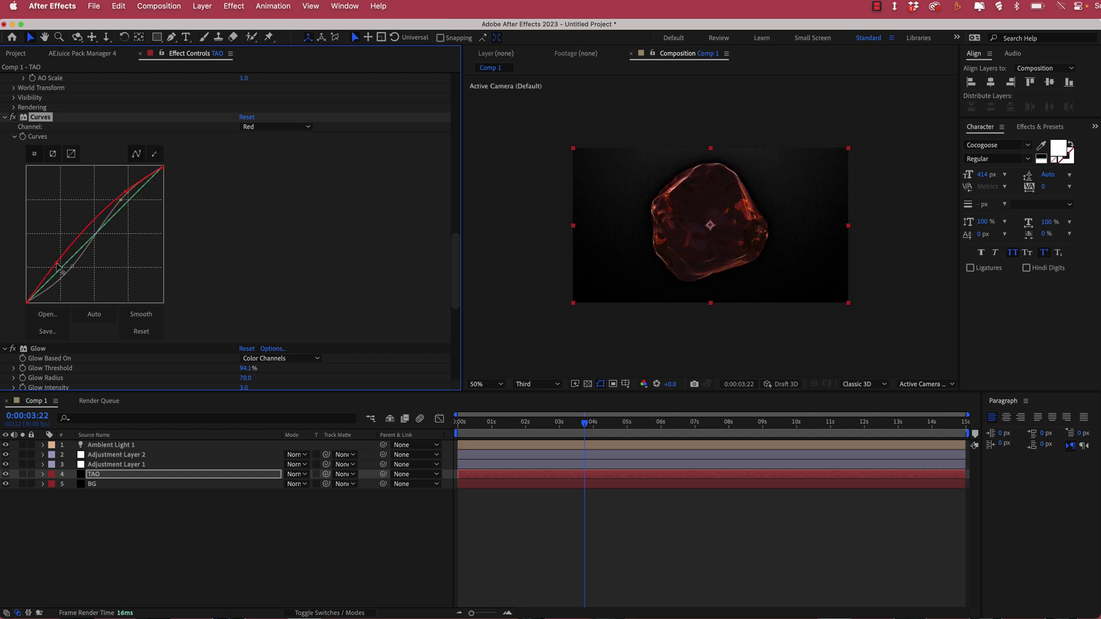
left_click_drag(58, 265, 66, 268)
left_click_drag(125, 194, 123, 193)
left_click(586, 428)
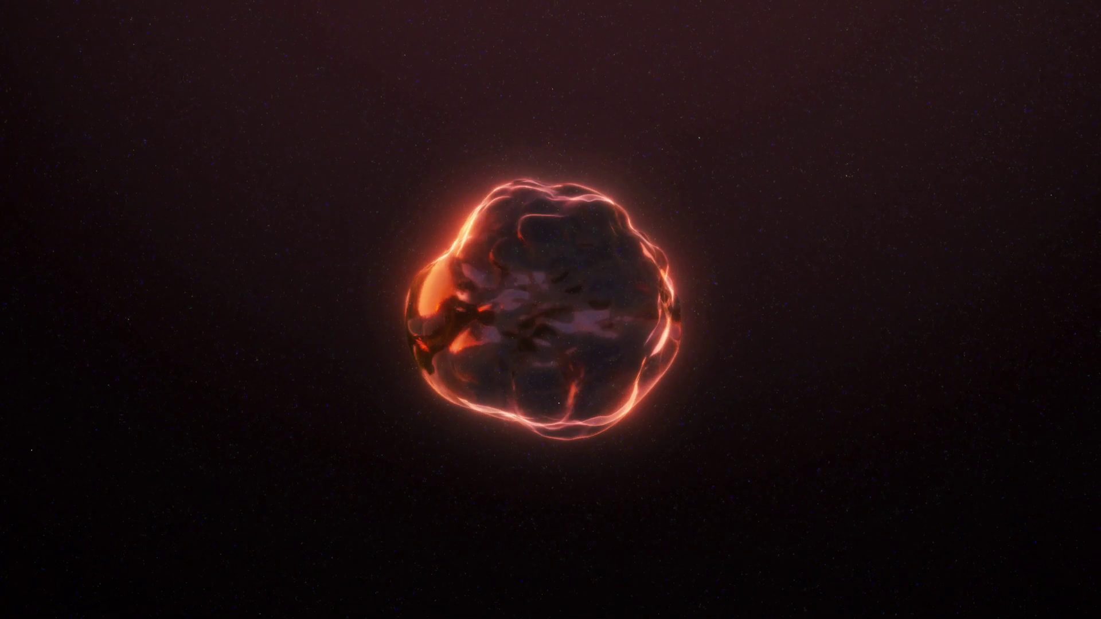